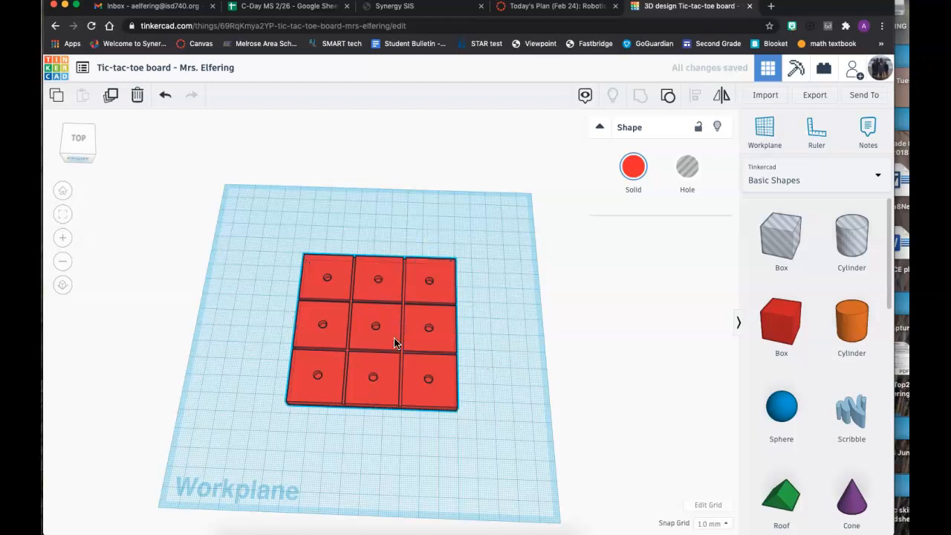
- Move the finished tic-tac-toe board to the side of the workplane and add a solid red box in the cleared area
{"action": "left_click_drag", "start_coordinate": [413, 311], "coordinate": [636, 271]}
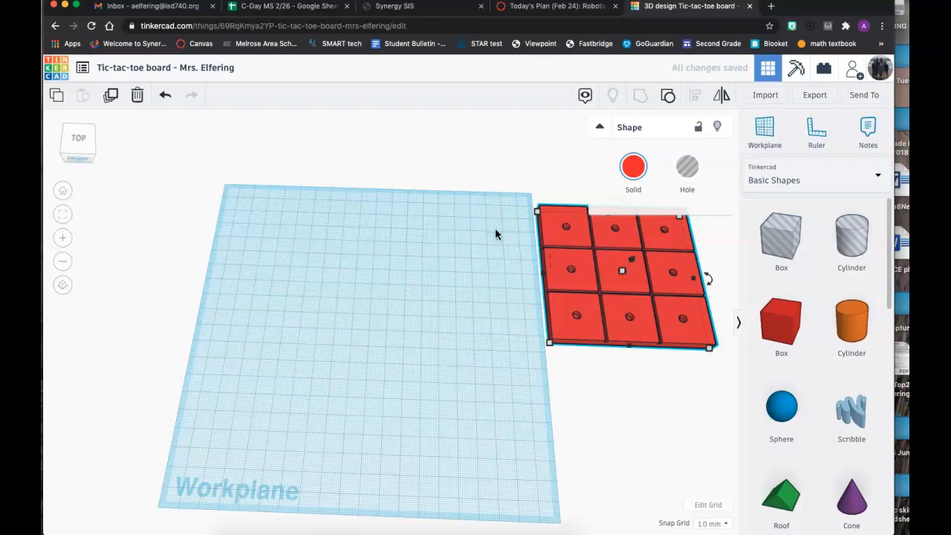
{"action": "left_click_drag", "start_coordinate": [776, 340], "coordinate": [322, 285]}
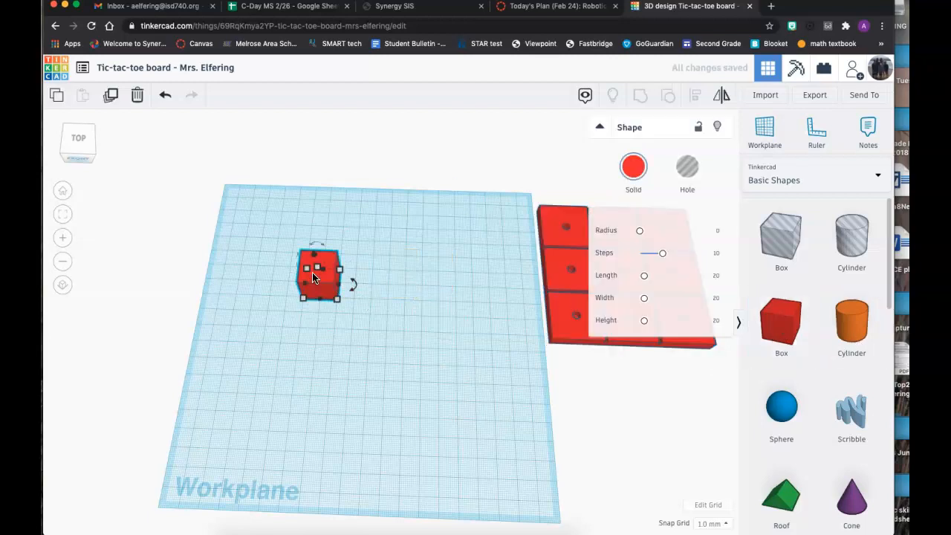
{"action": "left_click", "coordinate": [554, 235]}
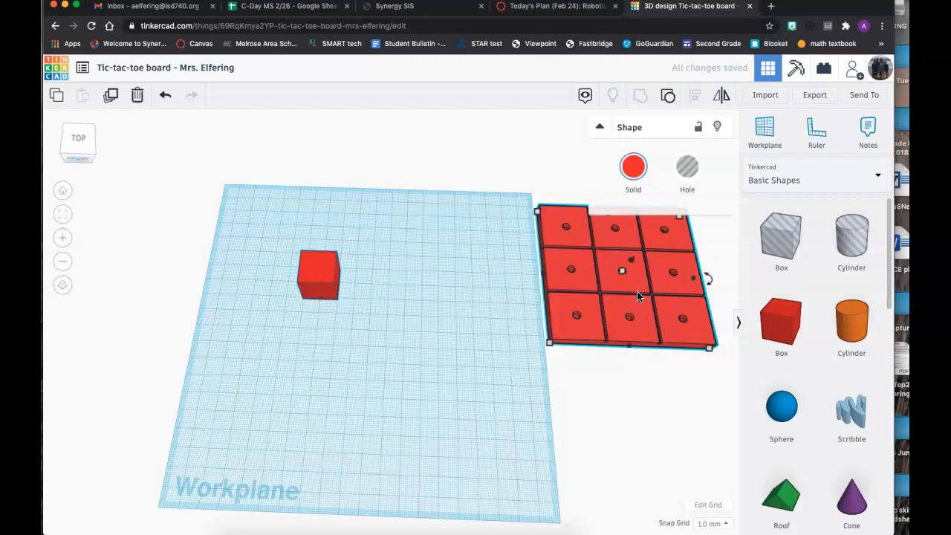
{"action": "left_click_drag", "start_coordinate": [669, 304], "coordinate": [550, 265]}
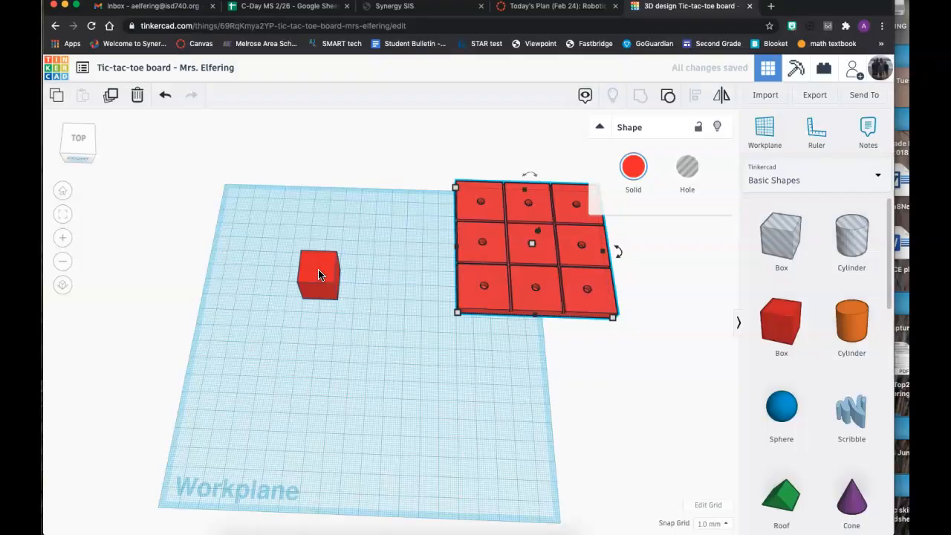
- Lower the red box's height to 6 mm to match the finished board's thickness
{"action": "left_click", "coordinate": [318, 269]}
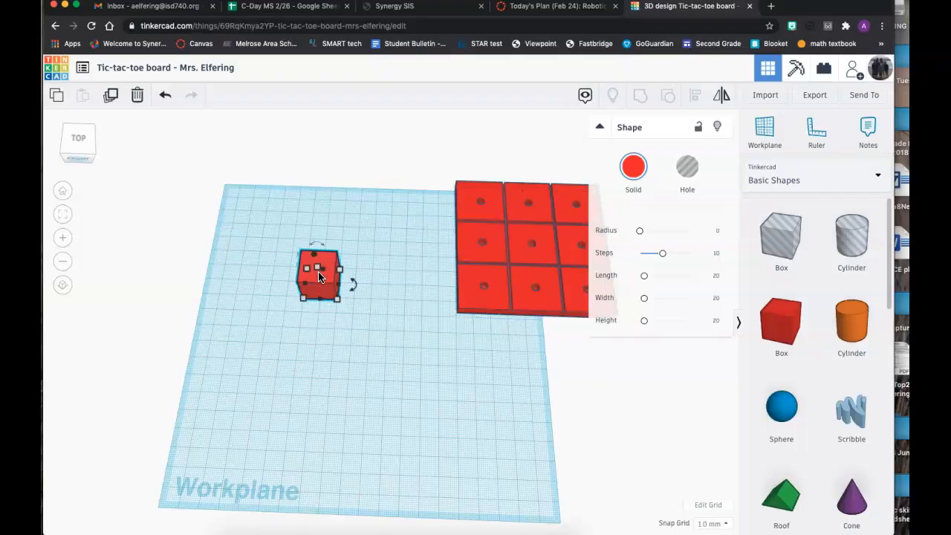
{"action": "left_click", "coordinate": [519, 309]}
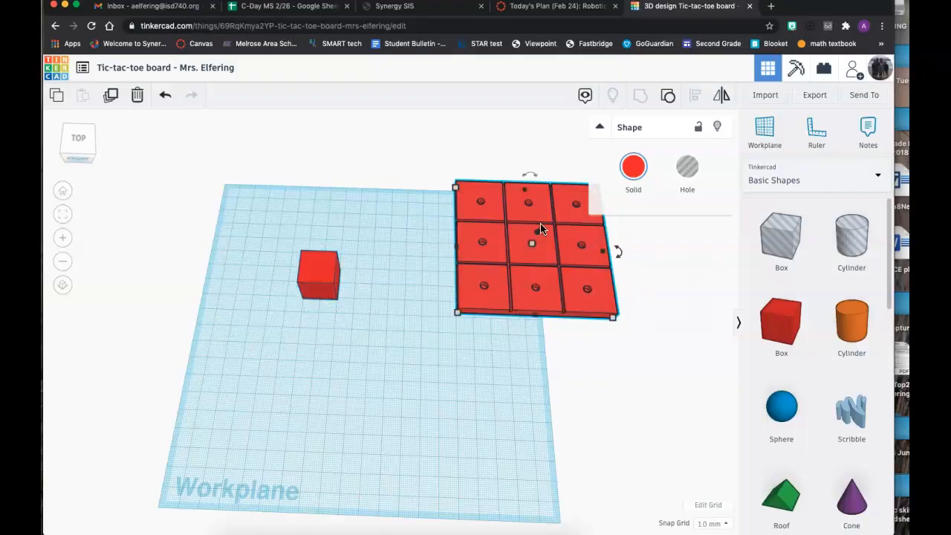
{"action": "left_click", "coordinate": [78, 158]}
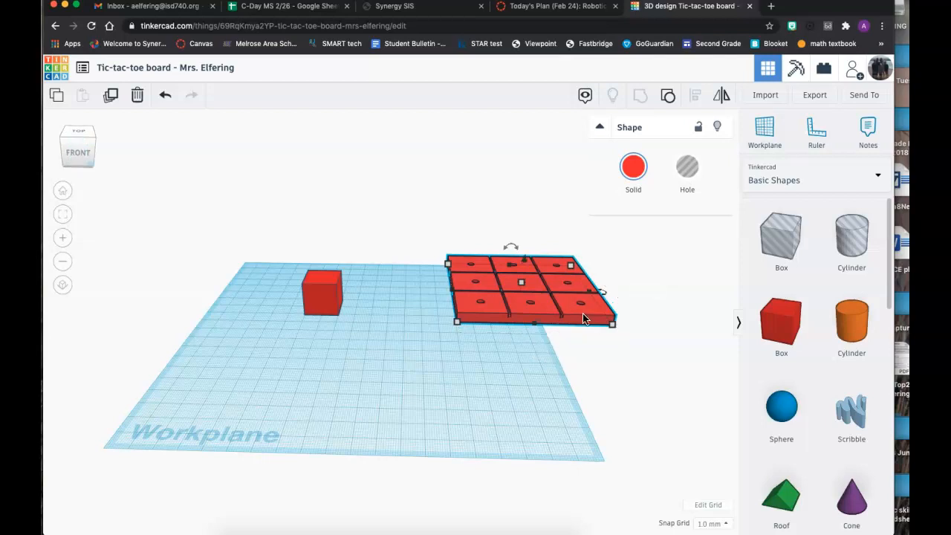
{"action": "mouse_move", "coordinate": [520, 283]}
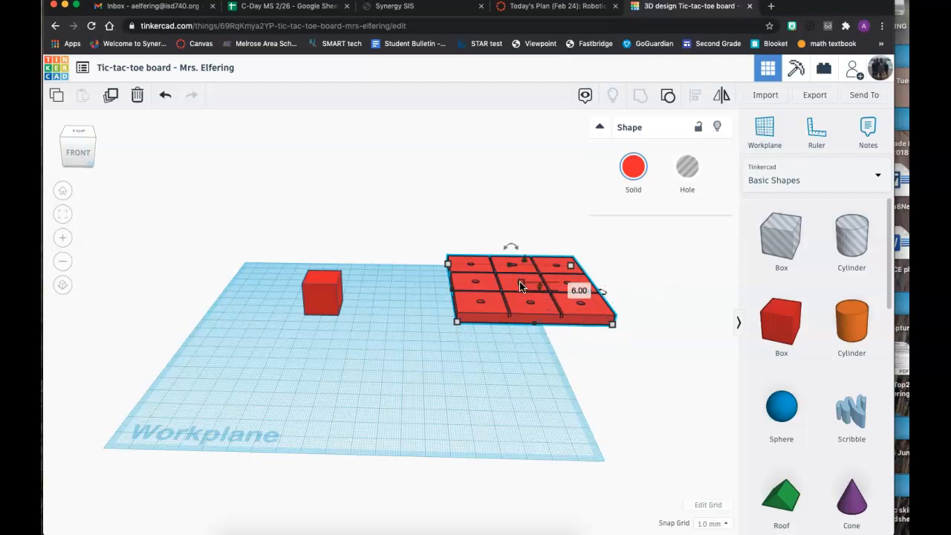
{"action": "left_click", "coordinate": [323, 289]}
{"action": "left_click_drag", "start_coordinate": [321, 283], "coordinate": [321, 304]}
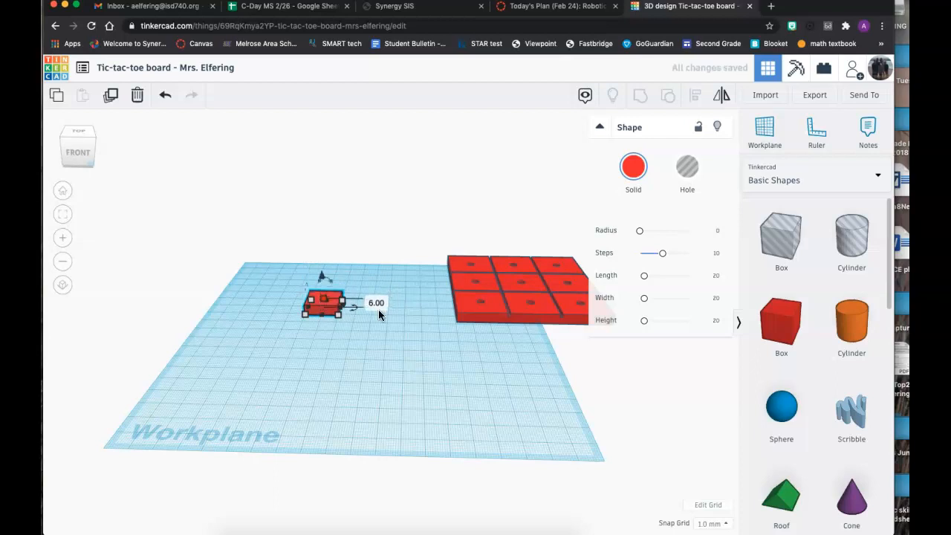
{"action": "left_click", "coordinate": [496, 317]}
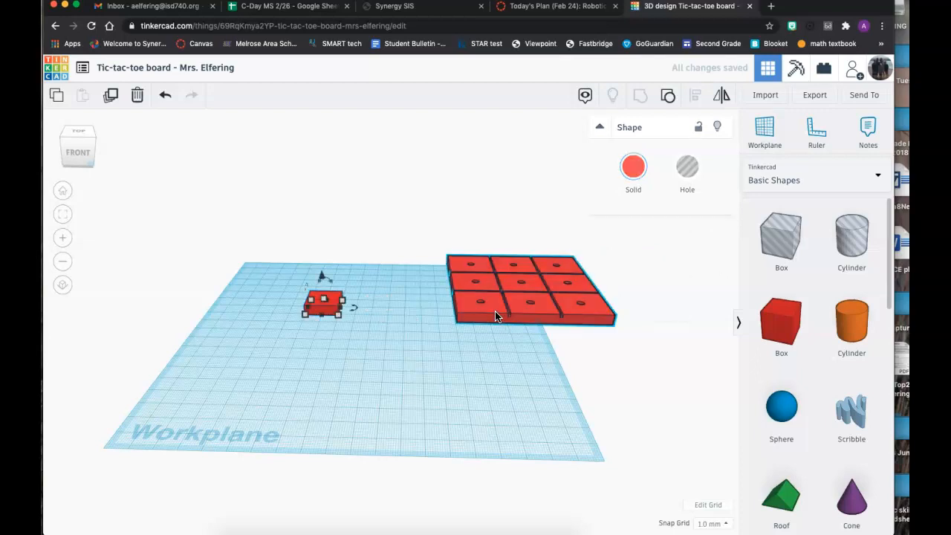
- Set the red box's length and width to 30 mm each to make a square tile
{"action": "left_click", "coordinate": [73, 139]}
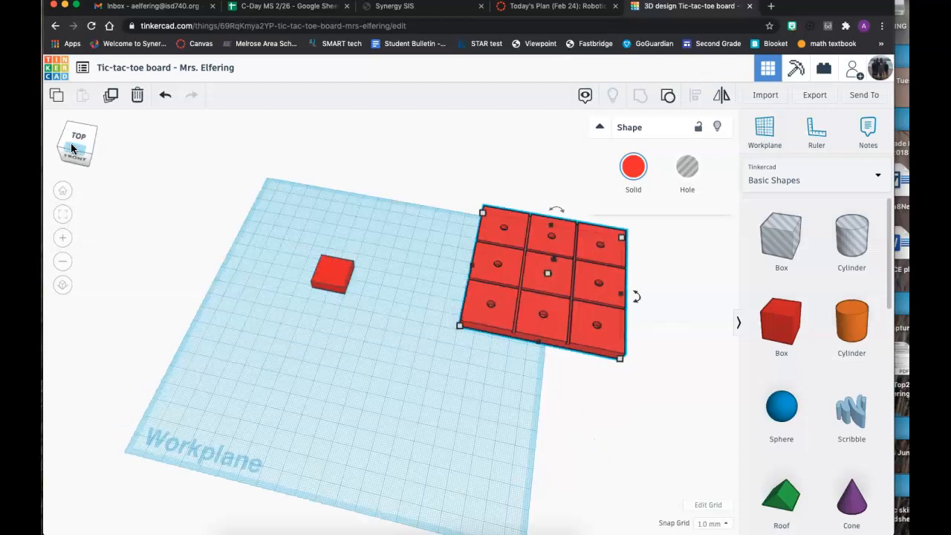
{"action": "left_click", "coordinate": [348, 270]}
{"action": "mouse_move", "coordinate": [344, 284]}
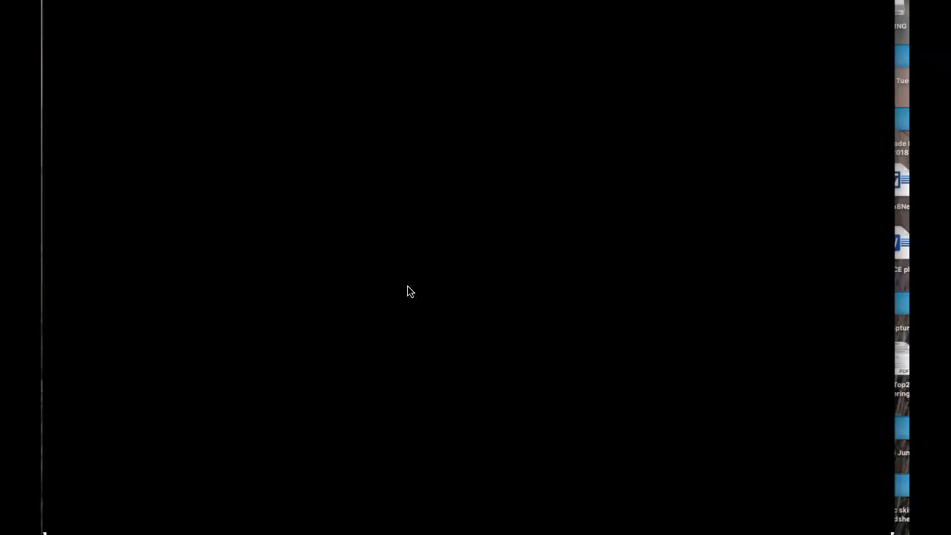
{"action": "left_click", "coordinate": [409, 288]}
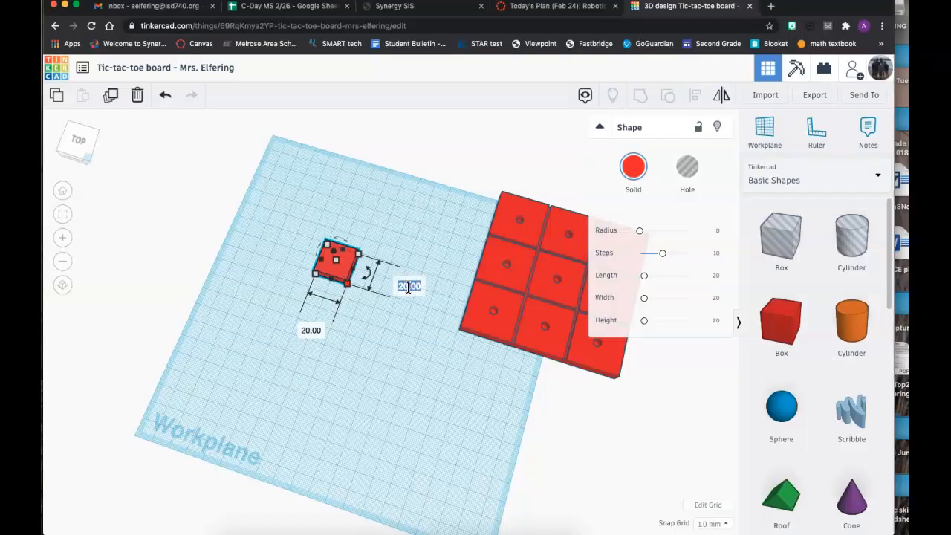
{"action": "key", "text": "BackSpace"}
{"action": "type", "text": "30"}
{"action": "key", "text": "Return"}
{"action": "left_click", "coordinate": [309, 345]}
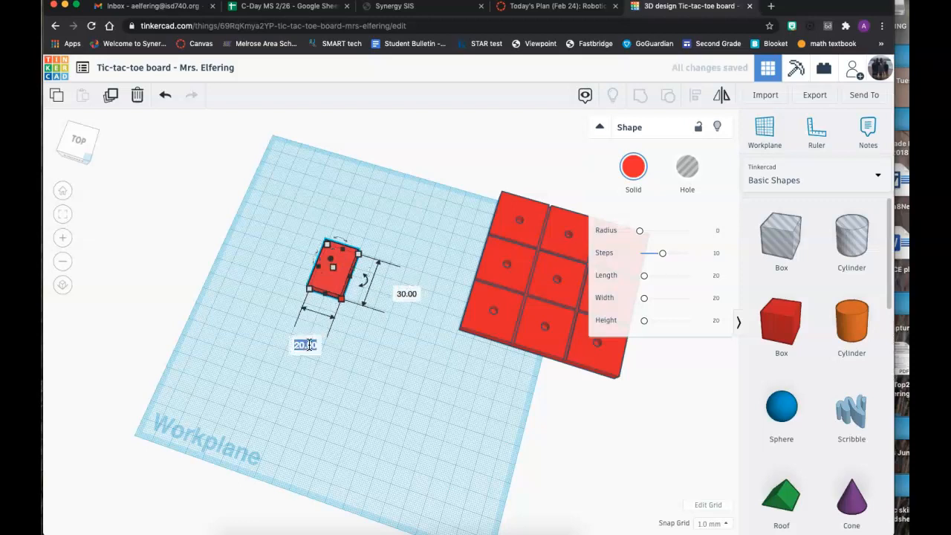
{"action": "type", "text": "30"}
{"action": "key", "text": "Return"}
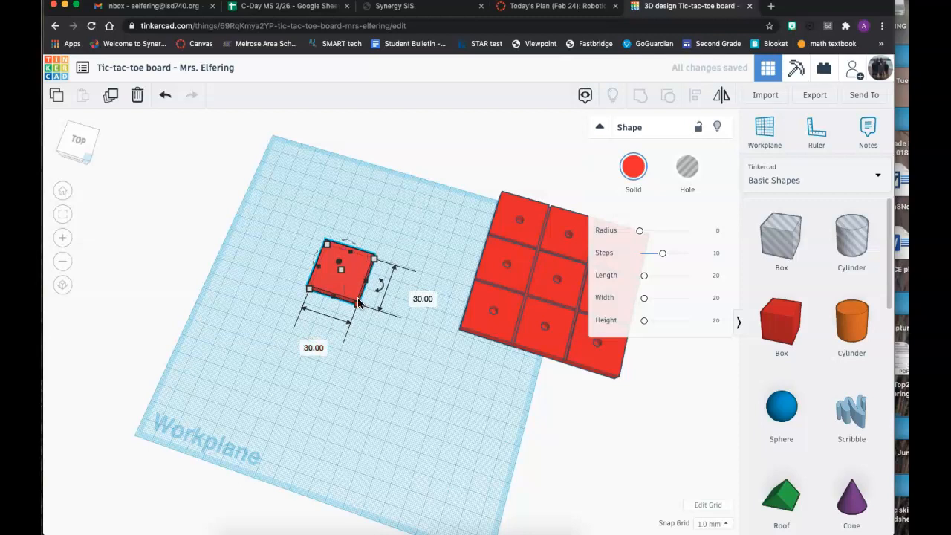
{"action": "left_click", "coordinate": [403, 354]}
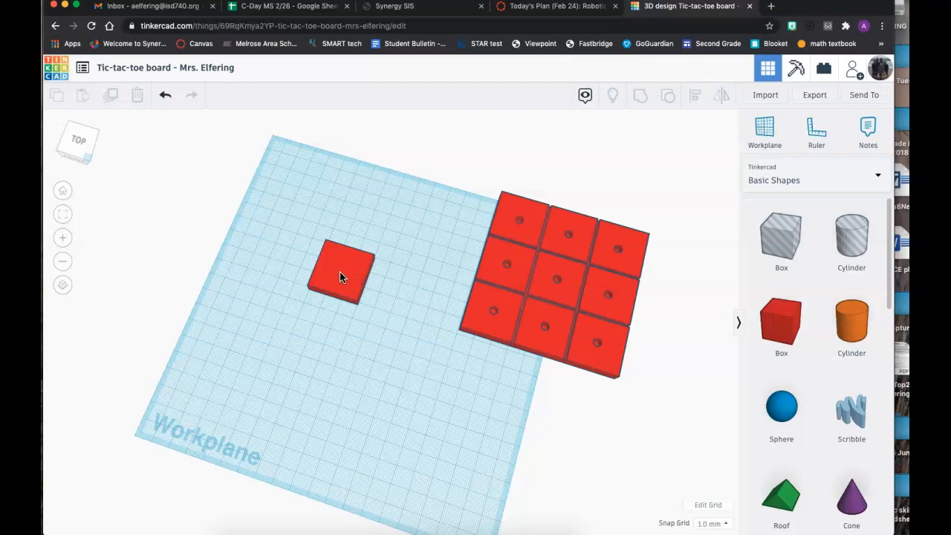
- Place a cylinder hole on top of the square red tile
{"action": "left_click_drag", "start_coordinate": [847, 252], "coordinate": [343, 272]}
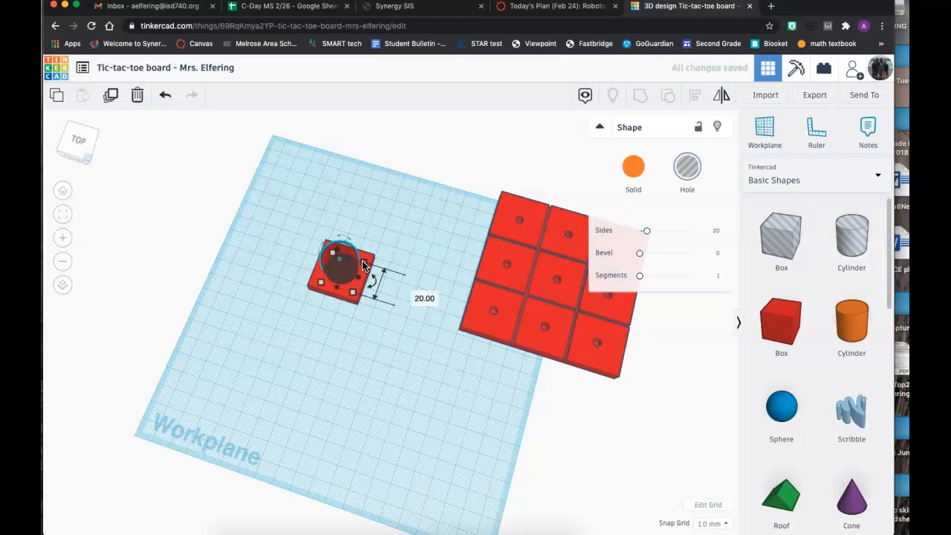
{"action": "left_click", "coordinate": [520, 225]}
{"action": "left_click", "coordinate": [520, 225]}
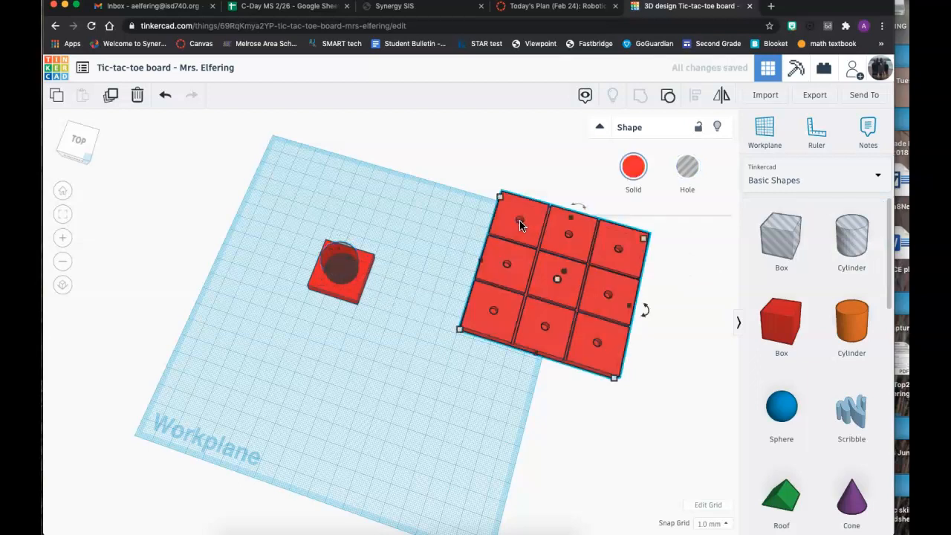
{"action": "left_click", "coordinate": [348, 265]}
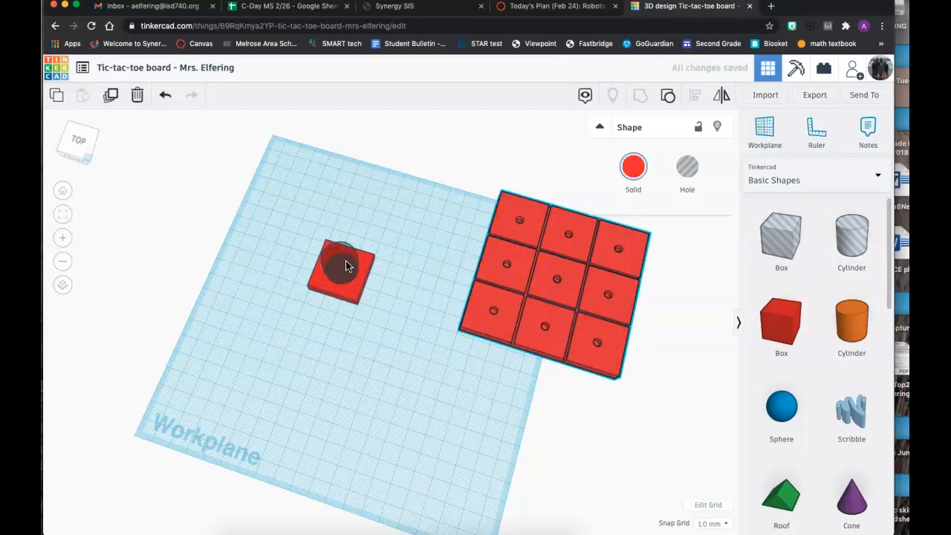
{"action": "mouse_move", "coordinate": [361, 266]}
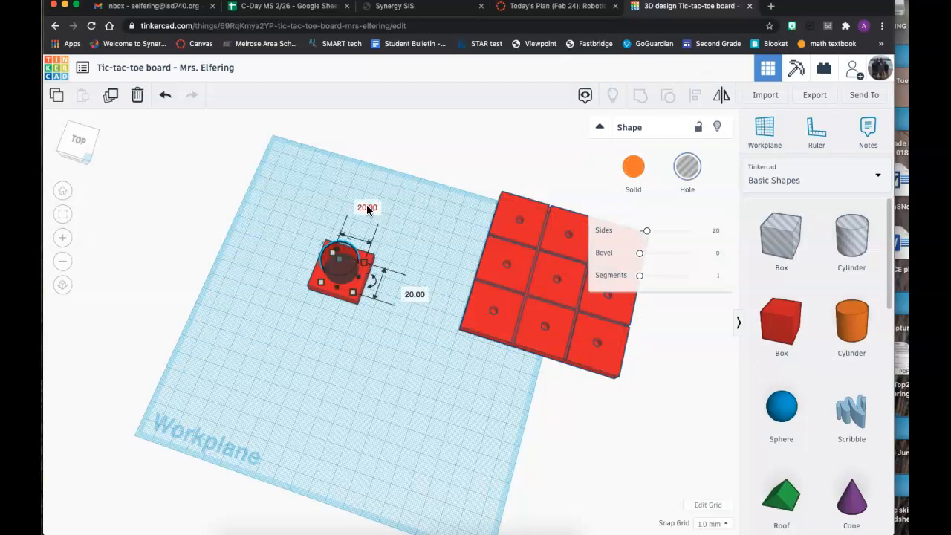
- Set the cylinder hole's length and width to 5 mm and move it to the middle of the tile
{"action": "key", "text": "BackSpace"}
{"action": "key", "text": "Tab"}
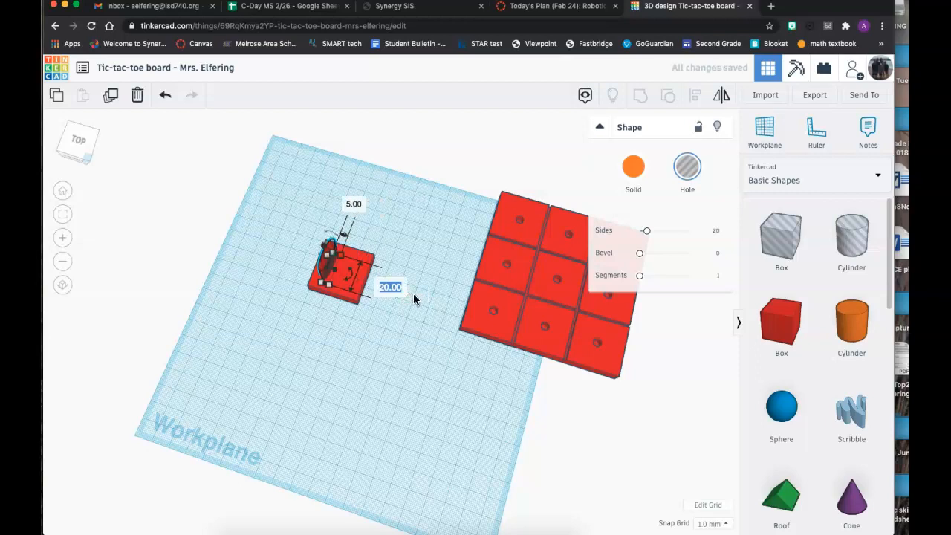
{"action": "type", "text": "5"}
{"action": "key", "text": "Return"}
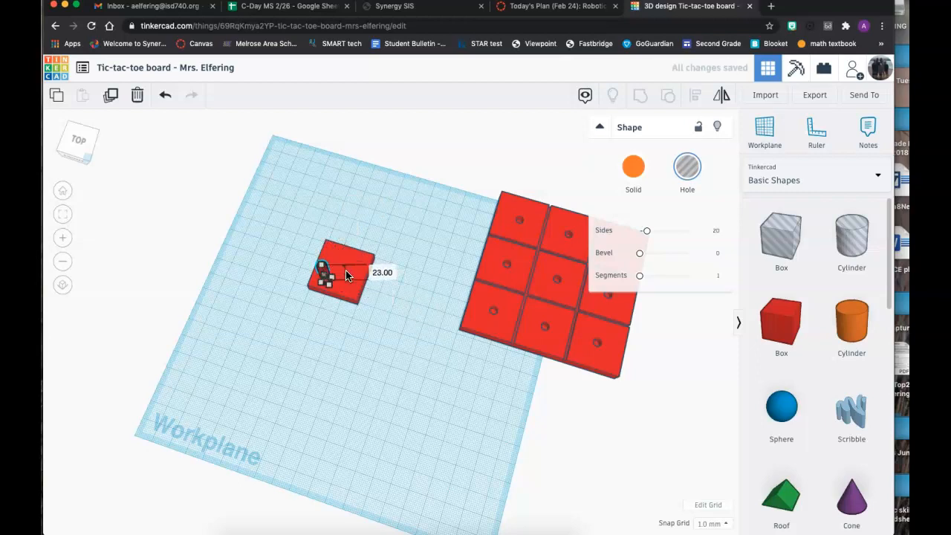
{"action": "left_click_drag", "start_coordinate": [331, 264], "coordinate": [367, 260]}
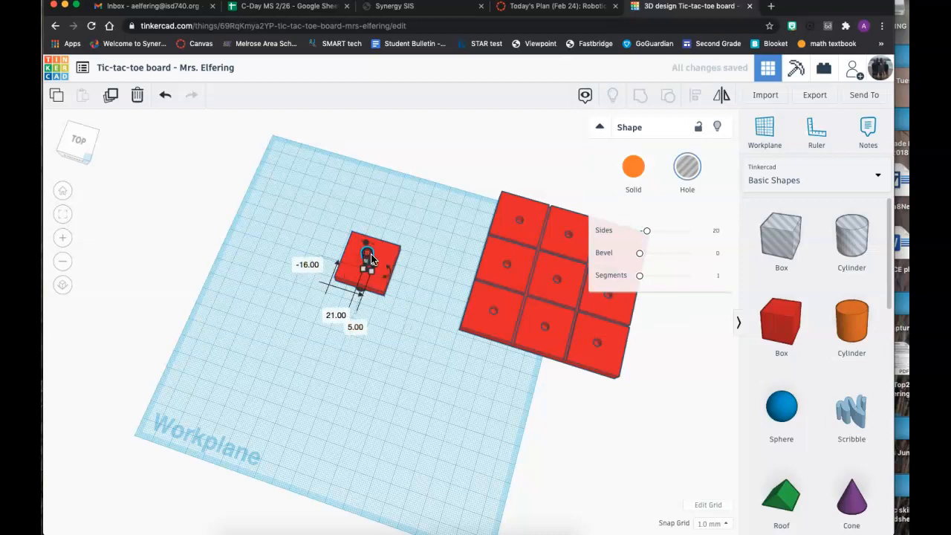
- Try a height of 4 mm for the cylinder hole and undo the change
{"action": "left_click", "coordinate": [435, 260]}
{"action": "type", "text": "4"}
{"action": "key", "text": "Return"}
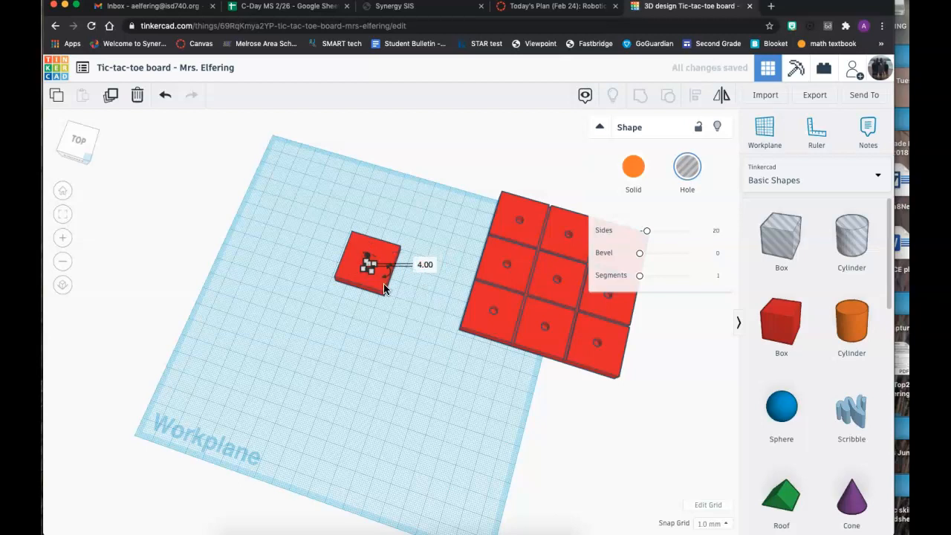
{"action": "left_click", "coordinate": [383, 284]}
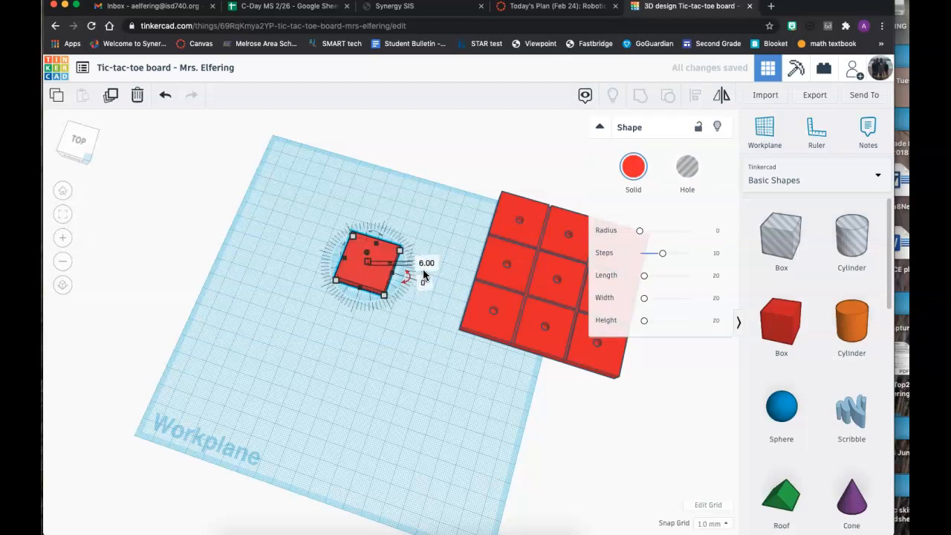
{"action": "key", "text": "super+z"}
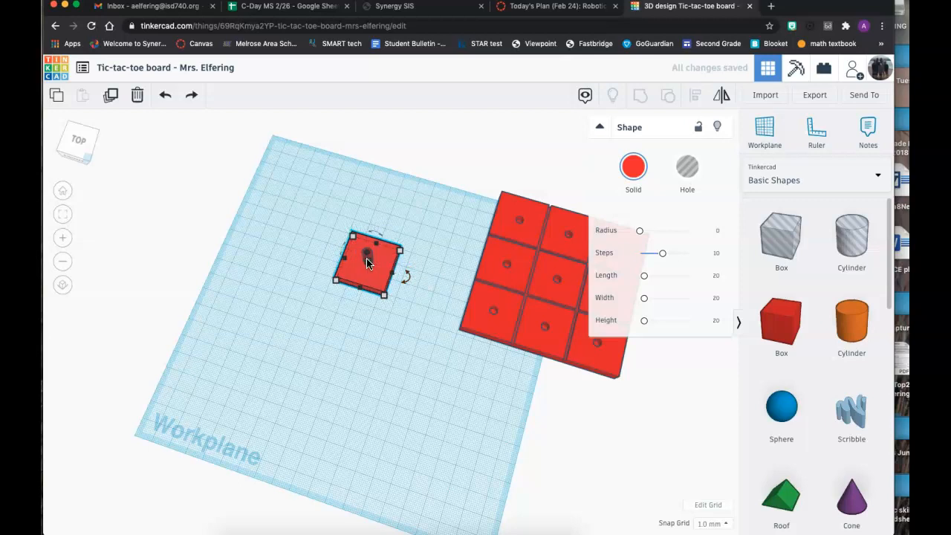
{"action": "left_click", "coordinate": [416, 351]}
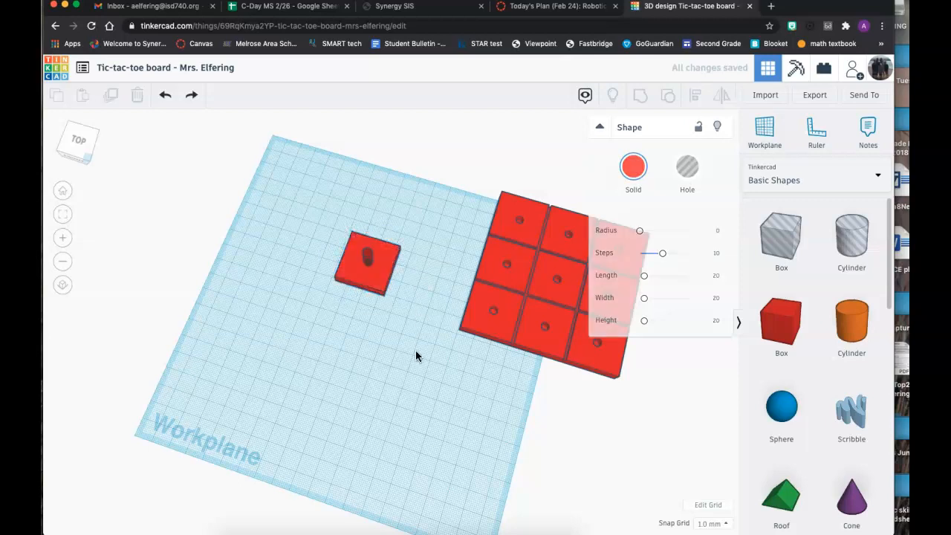
- Set the cylinder hole's diameter to 4 mm
{"action": "left_click", "coordinate": [369, 255]}
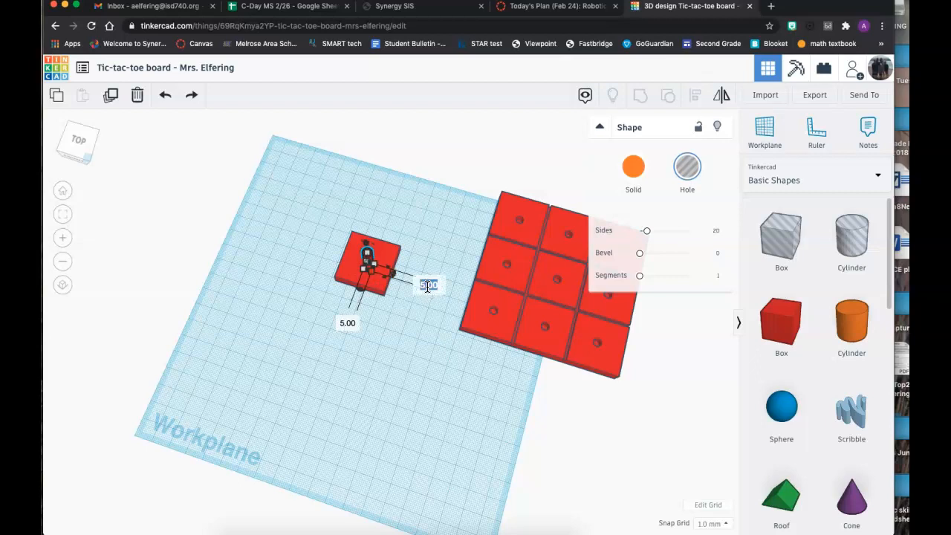
{"action": "key", "text": "BackSpace"}
{"action": "left_click", "coordinate": [348, 322]}
{"action": "type", "text": "4"}
{"action": "key", "text": "Return"}
{"action": "left_click", "coordinate": [396, 345]}
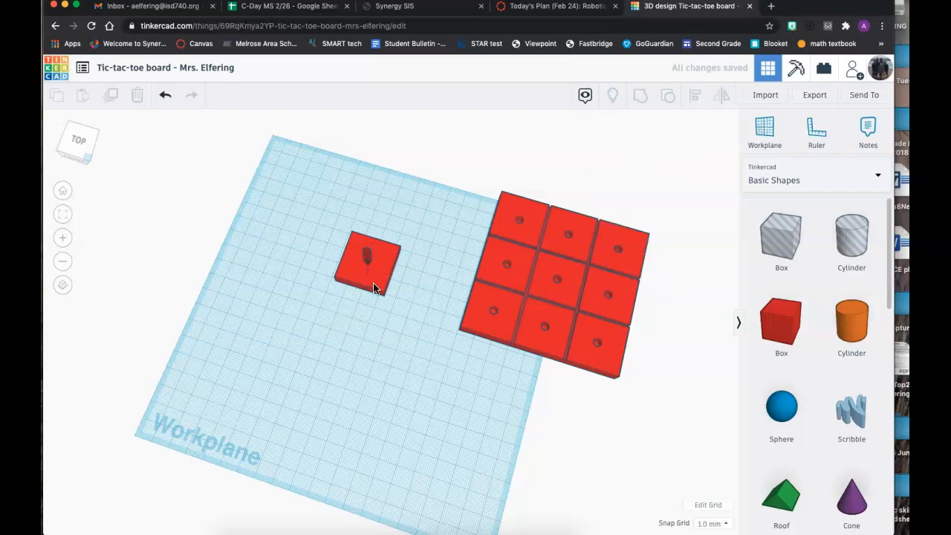
- Raise the cylinder hole 1 mm above the workplane so that it leaves a floor in the tile
{"action": "left_click", "coordinate": [77, 154]}
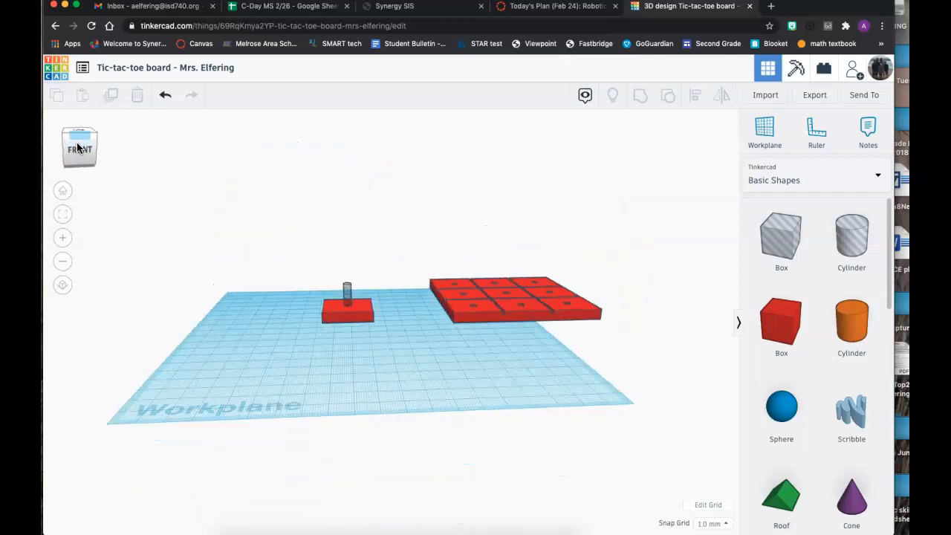
{"action": "left_click", "coordinate": [347, 291]}
{"action": "mouse_move", "coordinate": [346, 262]}
{"action": "left_mouse_down"}
{"action": "mouse_move", "coordinate": [346, 272]}
{"action": "mouse_move", "coordinate": [349, 249]}
{"action": "mouse_move", "coordinate": [352, 259]}
{"action": "left_mouse_up"}
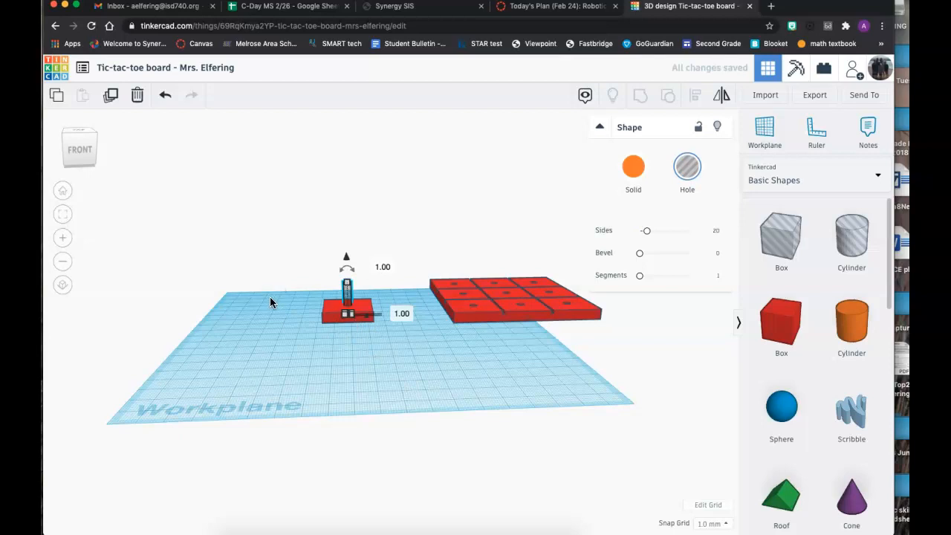
- Align the cylinder hole with the centre of the square tile
{"action": "left_click", "coordinate": [78, 134]}
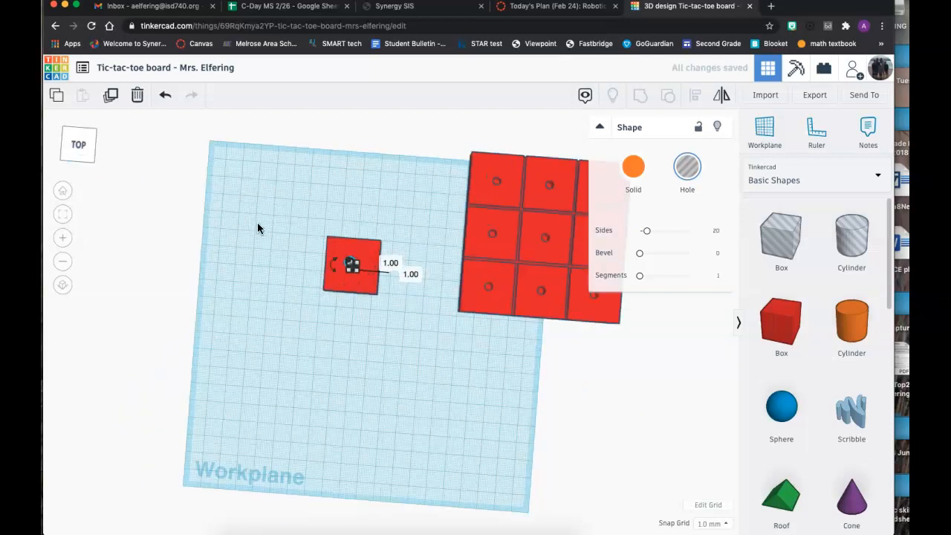
{"action": "left_click_drag", "start_coordinate": [290, 202], "coordinate": [415, 346]}
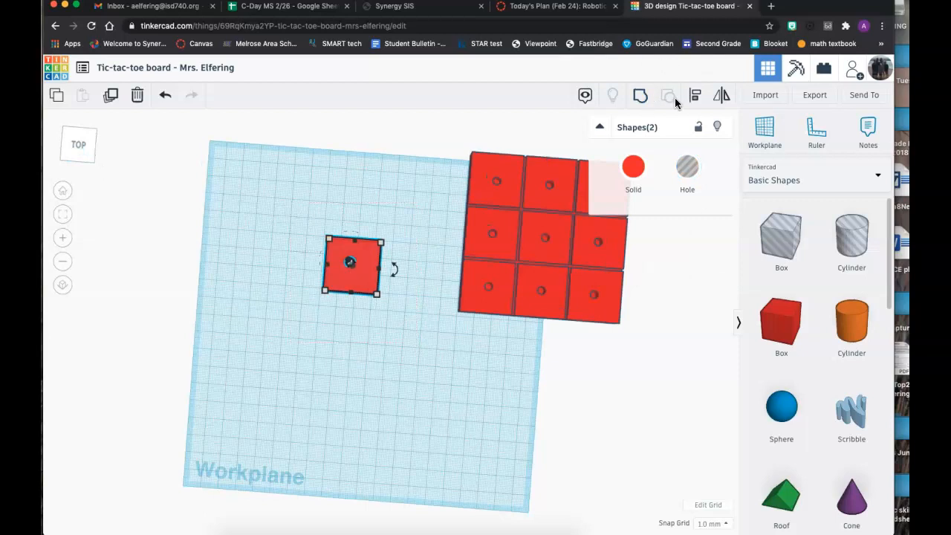
{"action": "left_click", "coordinate": [697, 98]}
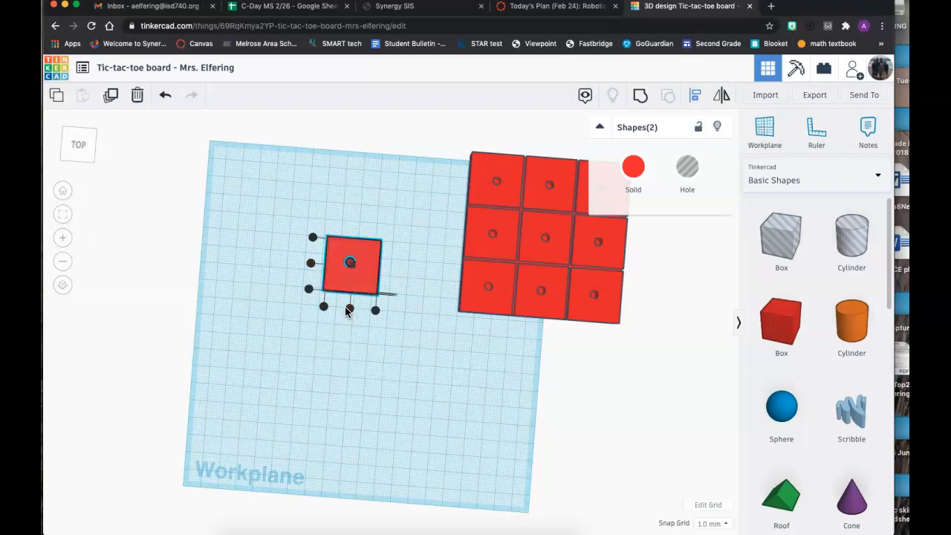
{"action": "left_click", "coordinate": [399, 339]}
- Group the square tile with its centred cylinder hole to cut the peg hole
{"action": "left_click_drag", "start_coordinate": [280, 184], "coordinate": [394, 351]}
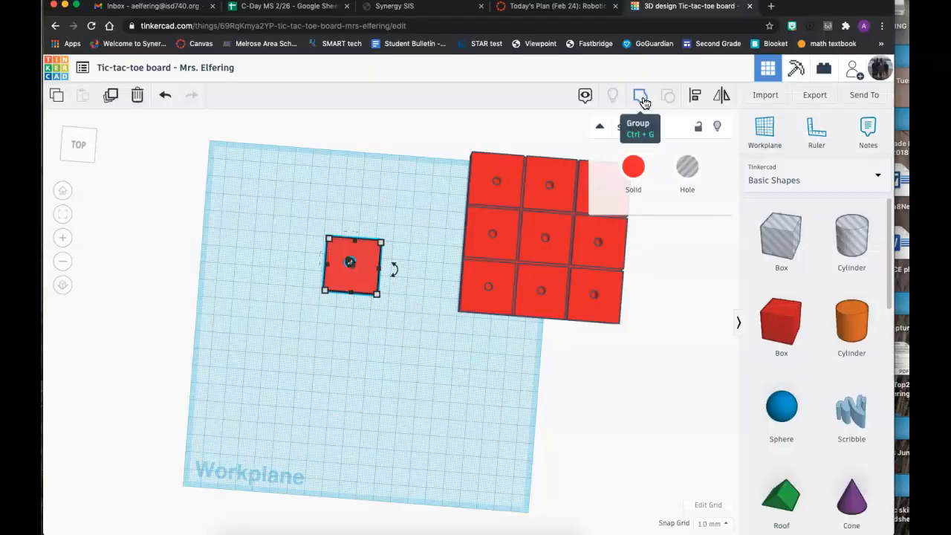
{"action": "left_click", "coordinate": [642, 99]}
{"action": "left_click", "coordinate": [382, 339]}
- Move the new tile toward the workplane's back-left corner and shift the reference board farther right and forward to make room
{"action": "left_click_drag", "start_coordinate": [370, 287], "coordinate": [320, 248]}
{"action": "left_click", "coordinate": [390, 319]}
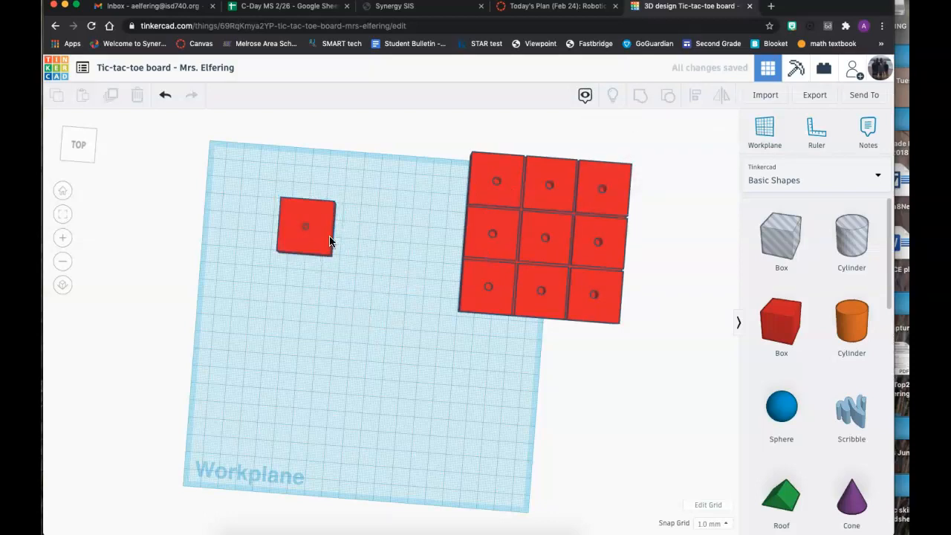
{"action": "left_click_drag", "start_coordinate": [491, 200], "coordinate": [561, 237]}
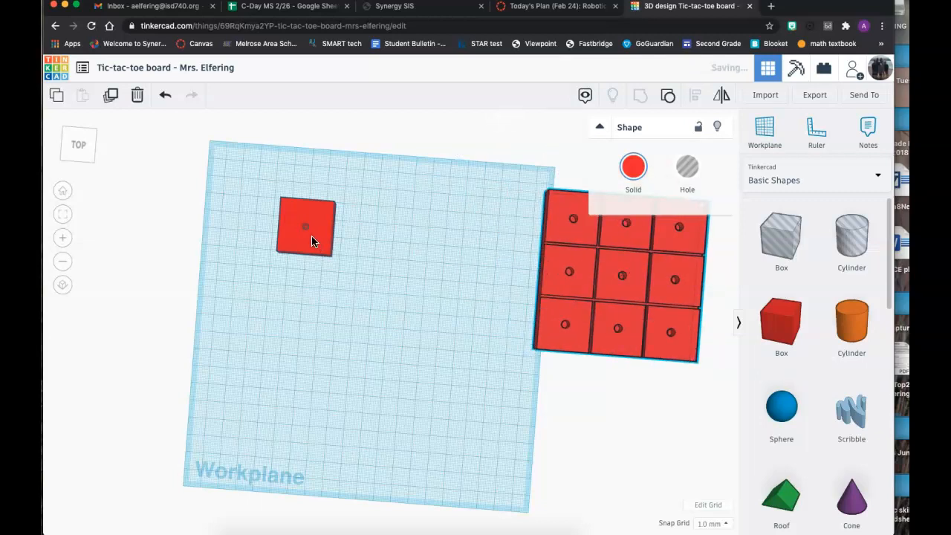
{"action": "left_click_drag", "start_coordinate": [314, 238], "coordinate": [317, 249]}
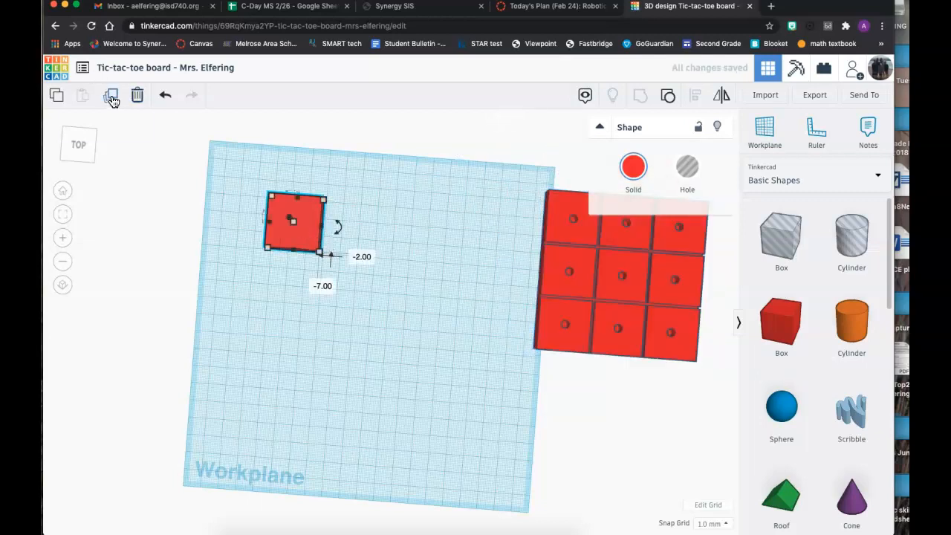
- Duplicate the tile with a 31 mm sideways offset and repeat the copy to form a row of three tiles
{"action": "left_click", "coordinate": [111, 95]}
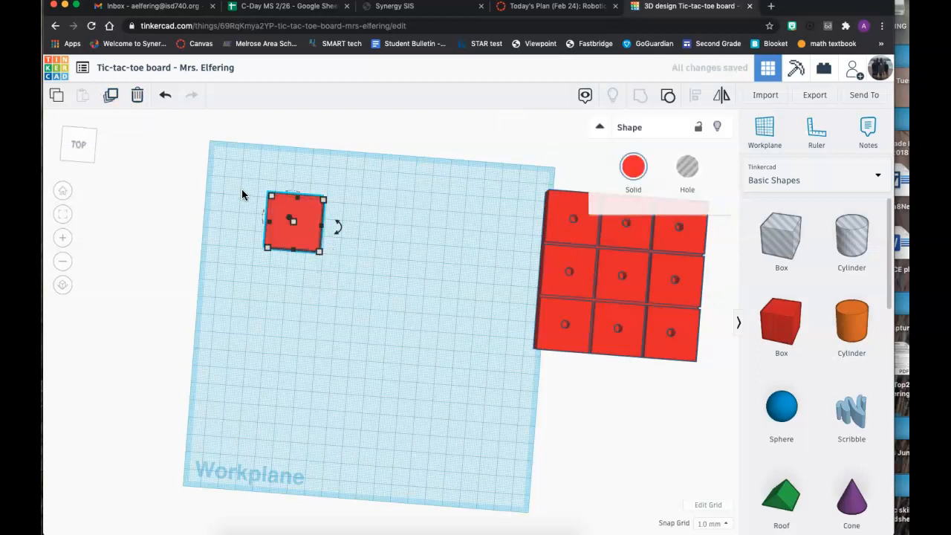
{"action": "left_click_drag", "start_coordinate": [309, 233], "coordinate": [361, 237]}
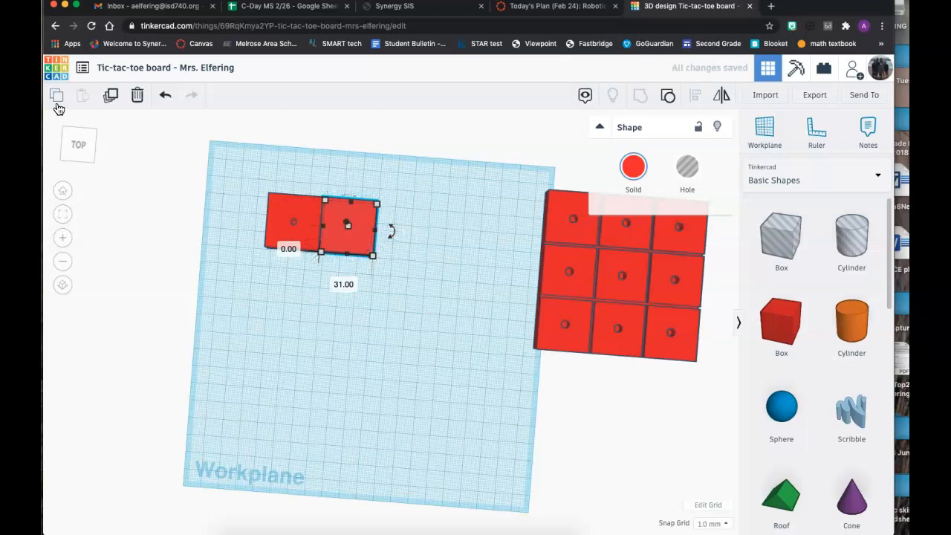
{"action": "left_click", "coordinate": [111, 96]}
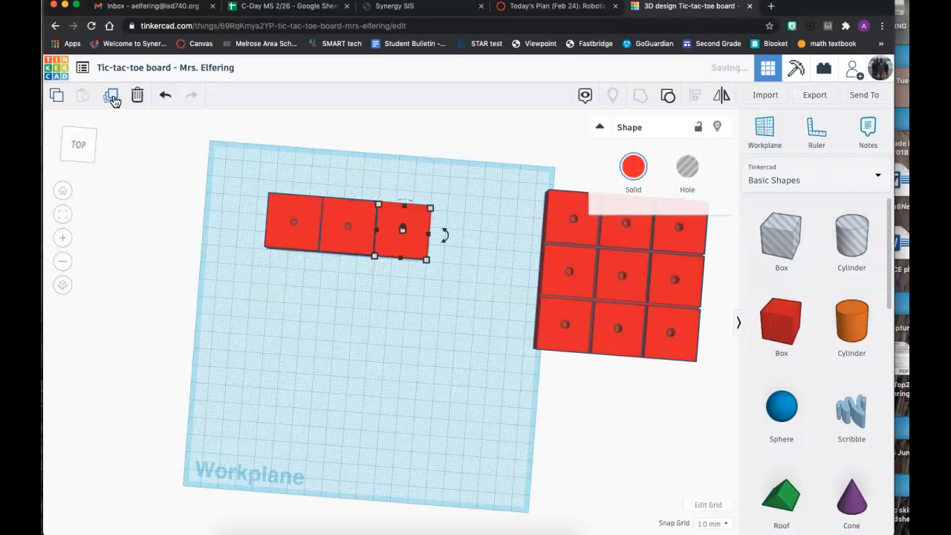
{"action": "left_click", "coordinate": [457, 301]}
- Group the three tiles into a single row
{"action": "left_click", "coordinate": [283, 211]}
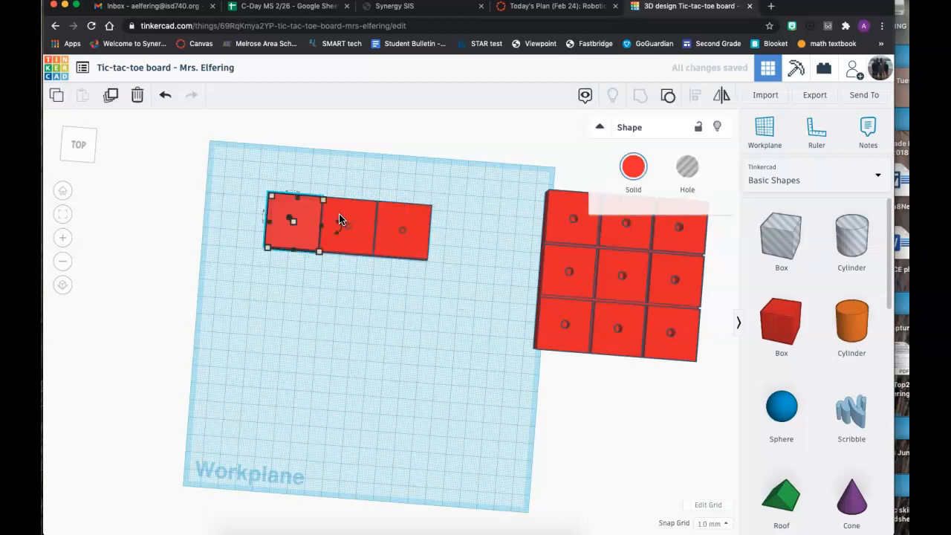
{"action": "left_click_drag", "start_coordinate": [246, 168], "coordinate": [488, 291]}
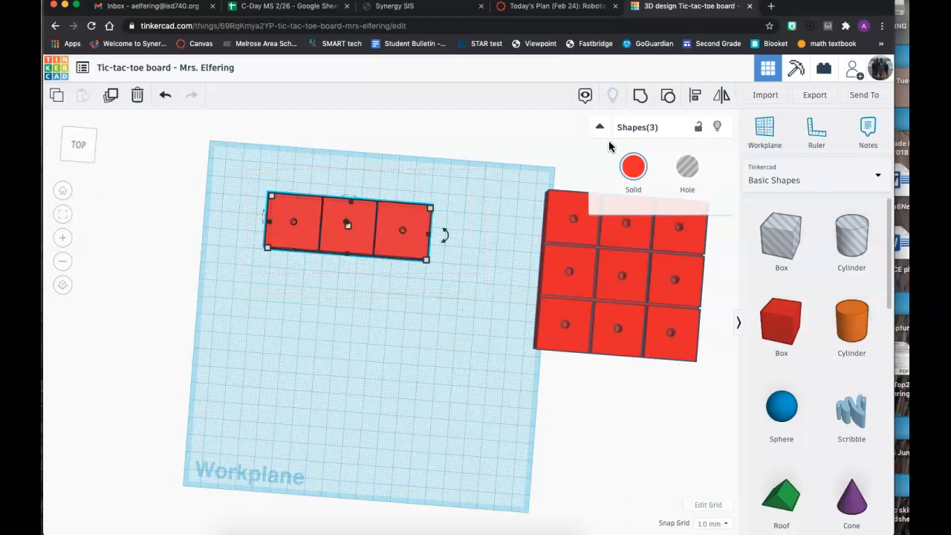
{"action": "left_click", "coordinate": [638, 99]}
- Duplicate the row with a 30 mm offset toward the front and repeat the copy to complete the three-by-three board
{"action": "left_click", "coordinate": [111, 96]}
{"action": "left_click_drag", "start_coordinate": [385, 219], "coordinate": [382, 272]}
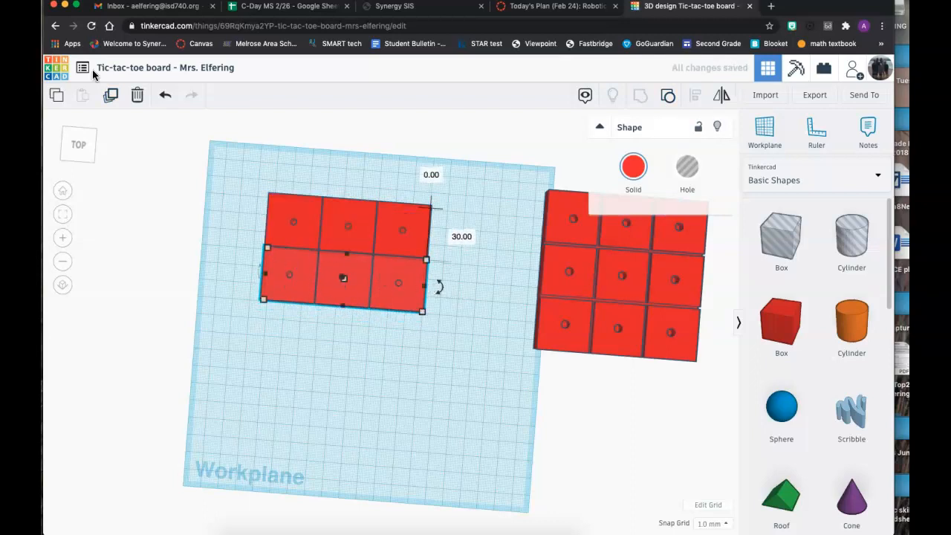
{"action": "left_click", "coordinate": [110, 96]}
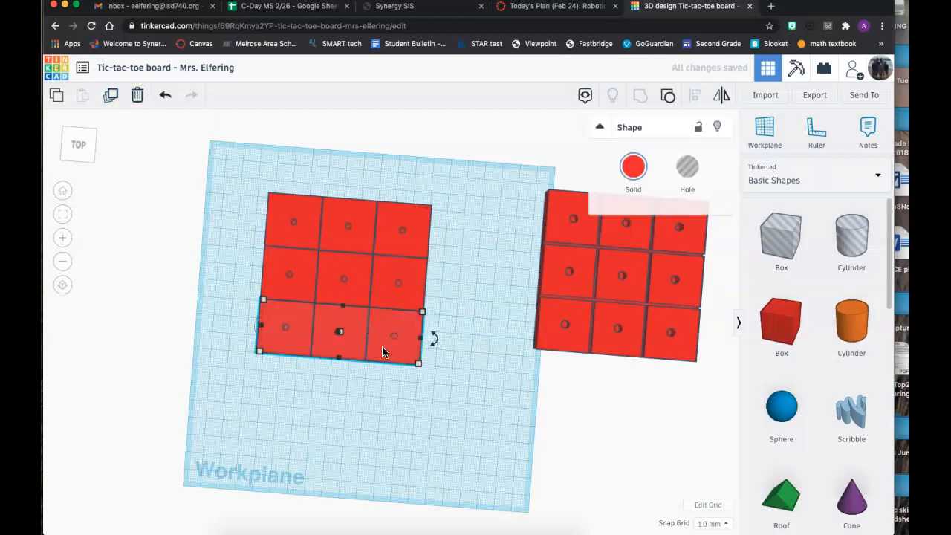
{"action": "left_click", "coordinate": [456, 363]}
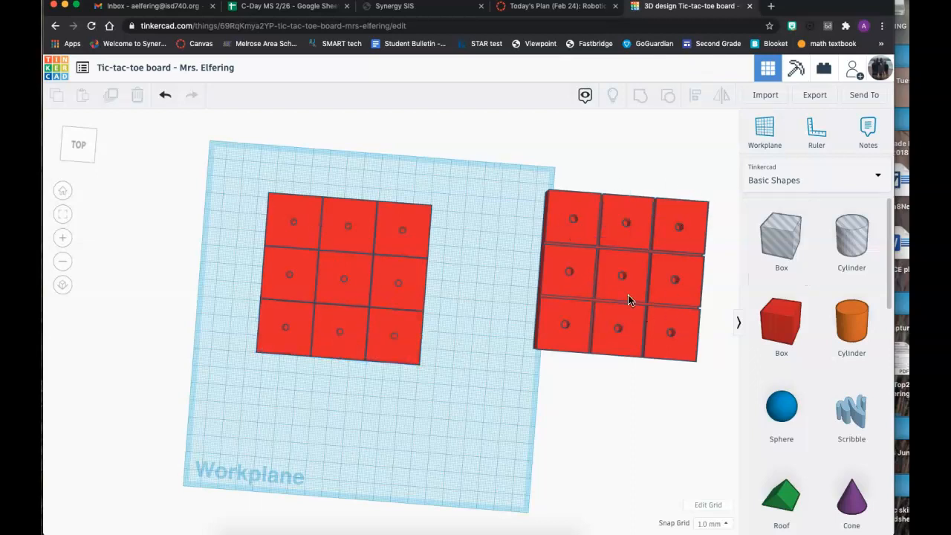
- Move the reference board slightly closer to the new board
{"action": "left_click", "coordinate": [84, 139]}
{"action": "left_click_drag", "start_coordinate": [85, 134], "coordinate": [81, 139]}
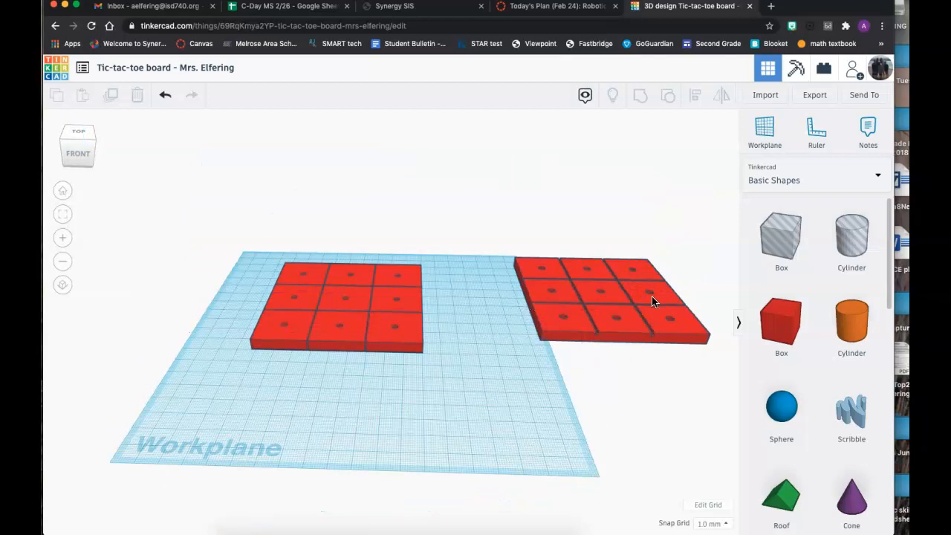
{"action": "left_click_drag", "start_coordinate": [631, 301], "coordinate": [572, 293]}
- Place a box hole on the new board and make it 90 mm long and 2 mm wide
{"action": "left_click", "coordinate": [784, 251]}
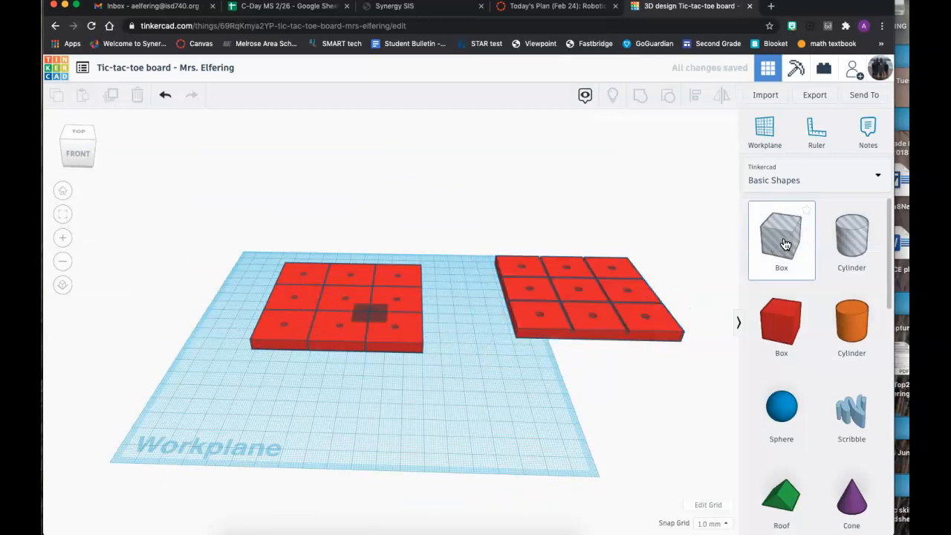
{"action": "left_click", "coordinate": [376, 282]}
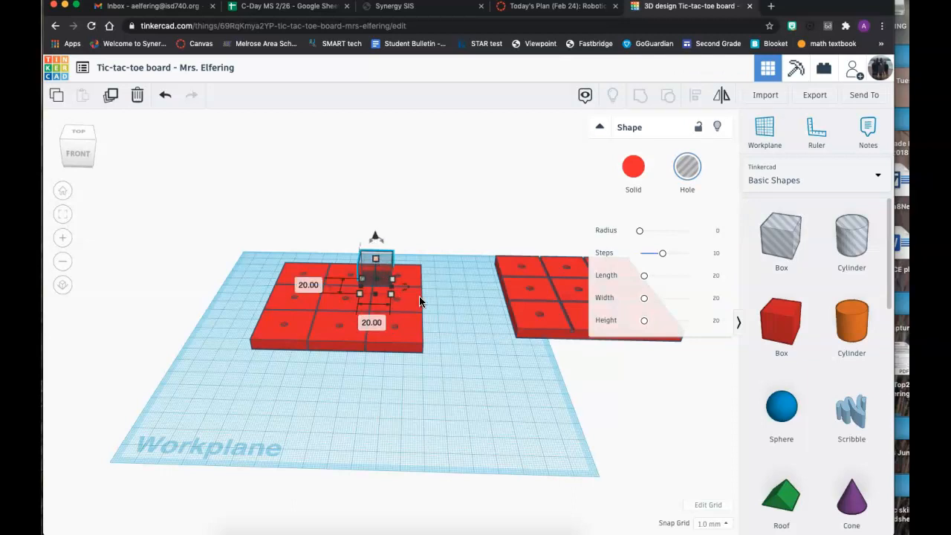
{"action": "left_click", "coordinate": [320, 289]}
{"action": "type", "text": "90"}
{"action": "key", "text": "Return"}
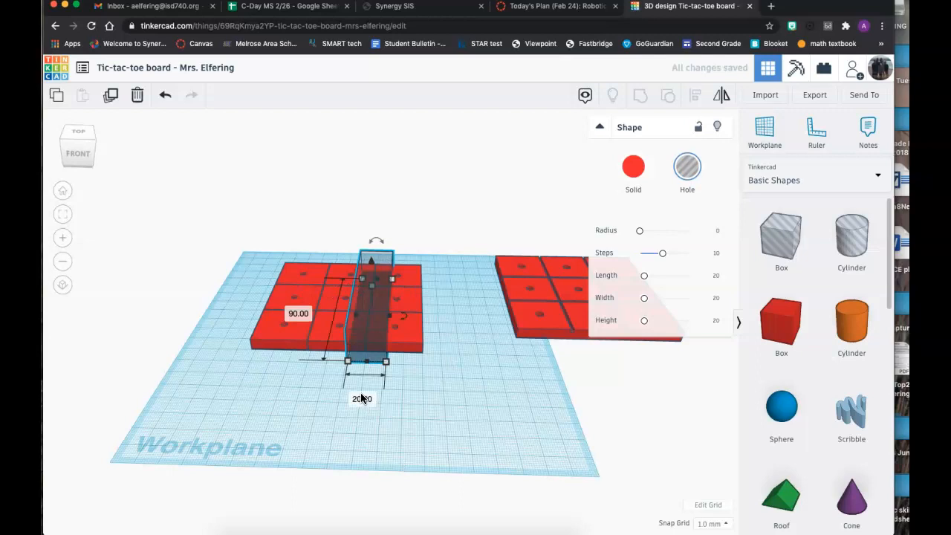
{"action": "type", "text": "2"}
{"action": "key", "text": "Return"}
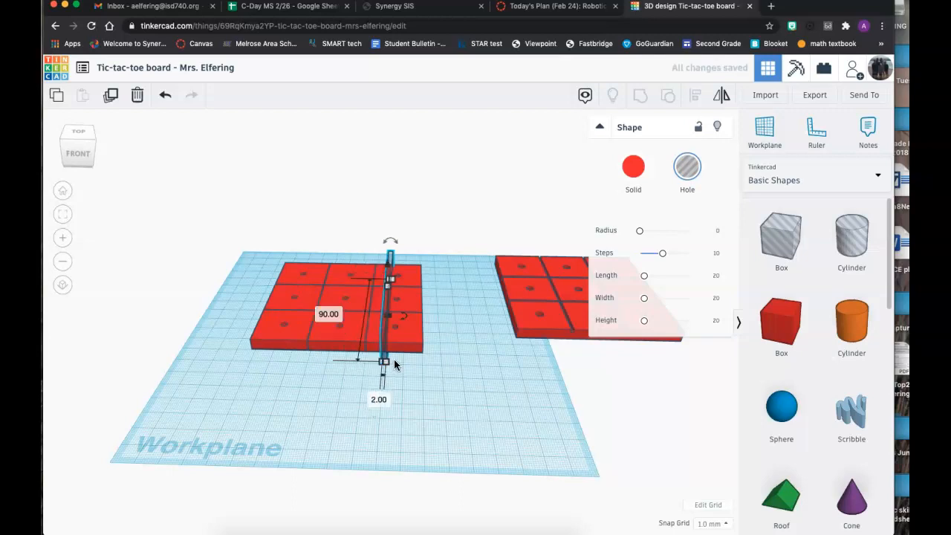
- Nudge the thin box hole left onto the seam between the board's middle and right columns
{"action": "key", "text": "Left"}
{"action": "key", "text": "Left"}
{"action": "key", "text": "Left"}
{"action": "key", "text": "Left"}
{"action": "key", "text": "Left"}
{"action": "key", "text": "Left"}
{"action": "key", "text": "Left"}
{"action": "key", "text": "Left"}
{"action": "key", "text": "Left"}
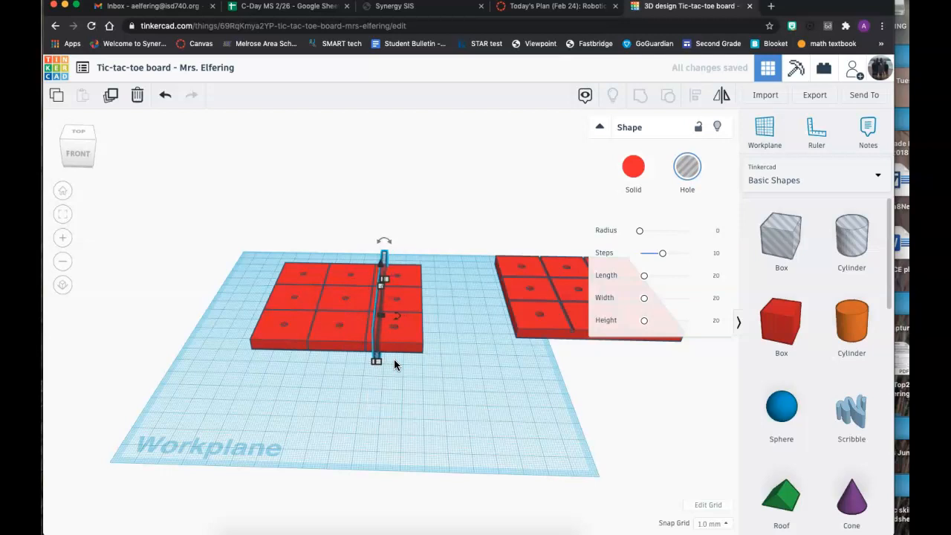
{"action": "key", "text": "Left"}
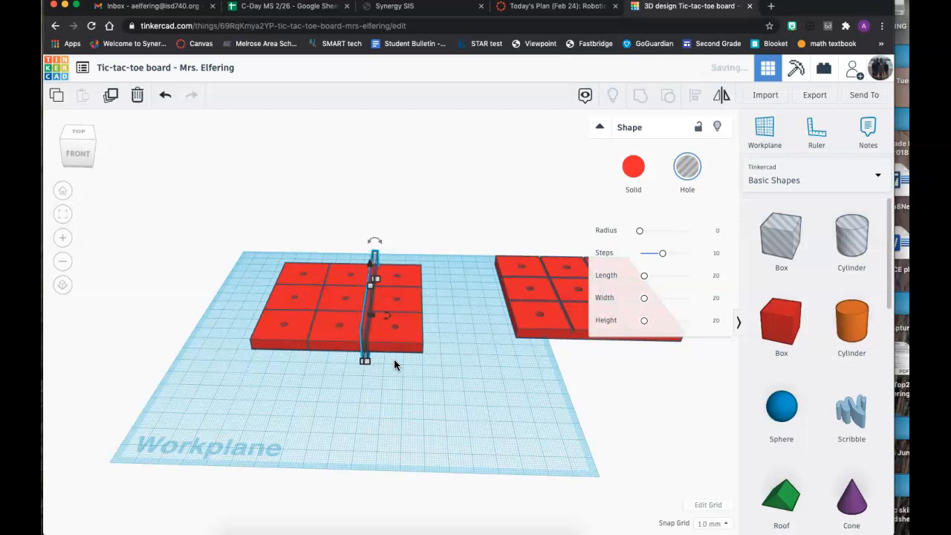
- Nudge the thin box hole toward the back so that it spans the board from front to back
{"action": "left_click", "coordinate": [86, 144]}
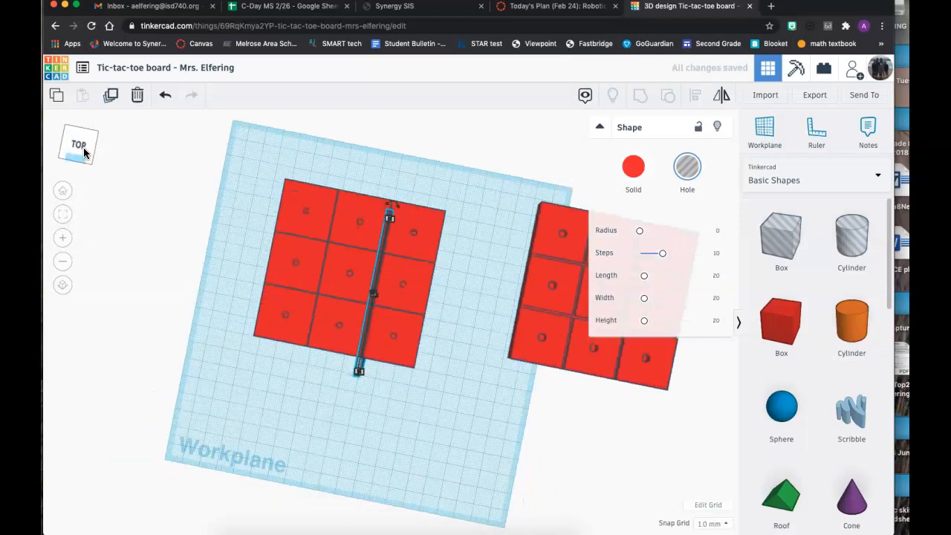
{"action": "key", "text": "Up"}
{"action": "key", "text": "Up"}
{"action": "key", "text": "Up"}
{"action": "key", "text": "Up"}
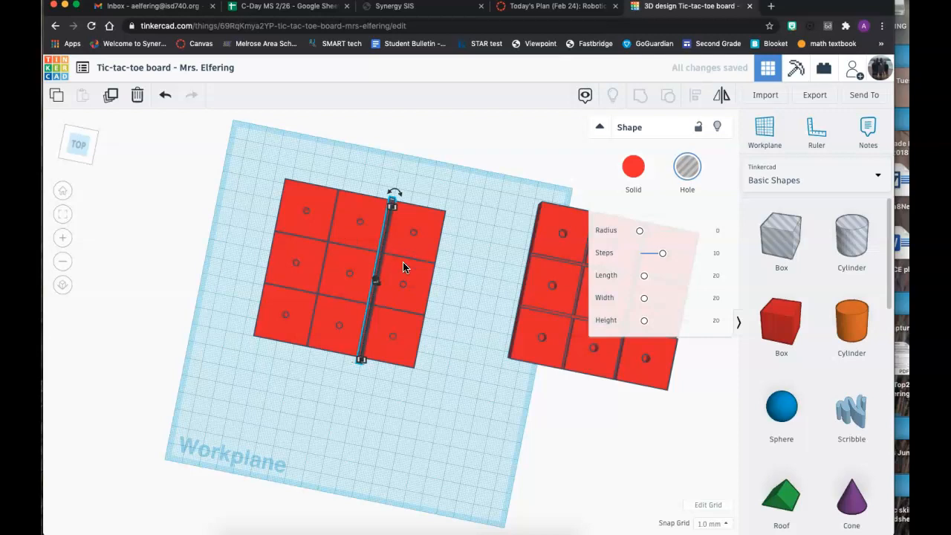
- Set the thin box hole's length to 95 mm so that it extends past the board's edges
{"action": "left_click", "coordinate": [363, 361]}
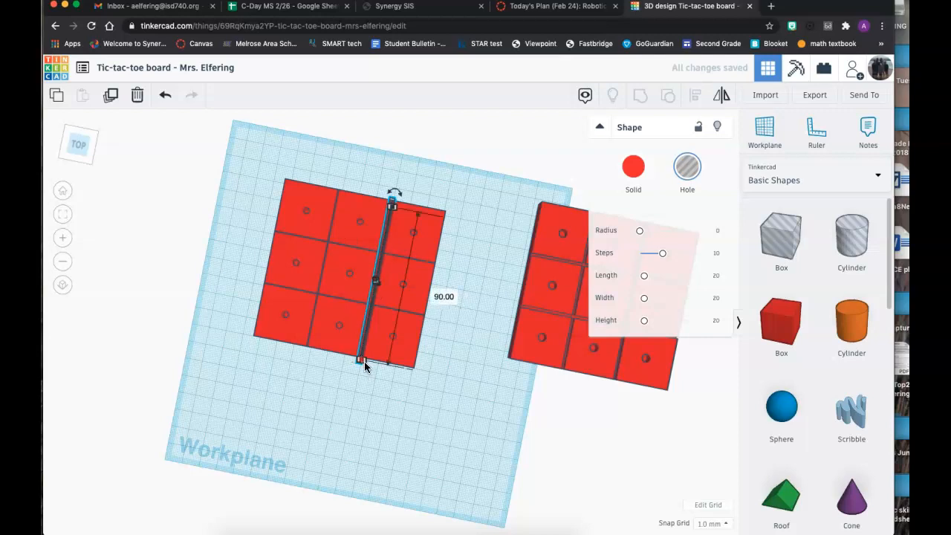
{"action": "left_click", "coordinate": [444, 297]}
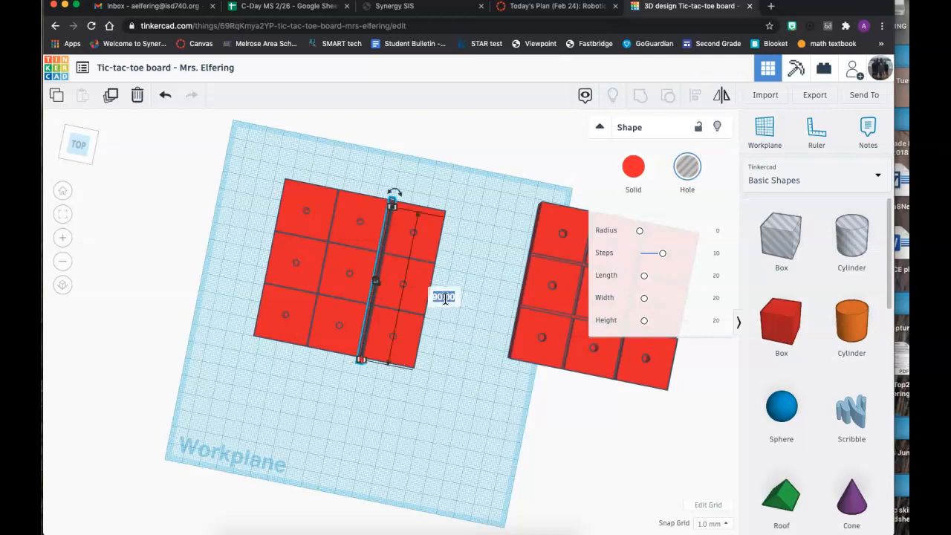
{"action": "key", "text": "BackSpace"}
{"action": "type", "text": "95"}
{"action": "key", "text": "Return"}
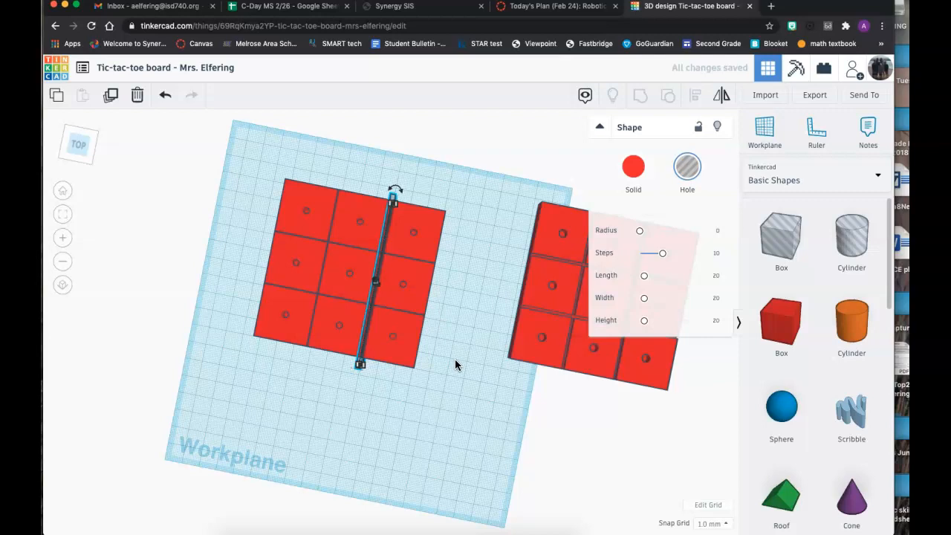
- Raise the thin box hole 5 mm above the workplane so that it cuts only a shallow groove
{"action": "left_click", "coordinate": [83, 158]}
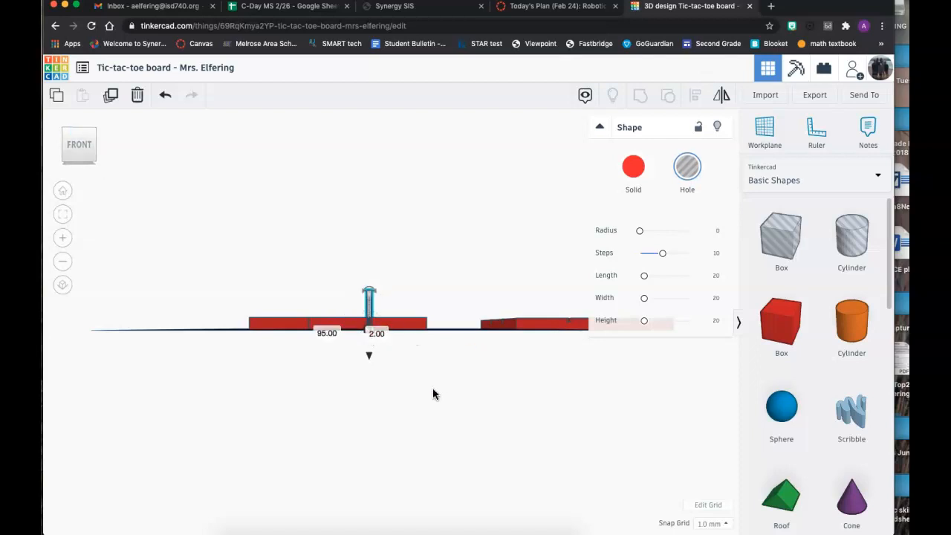
{"action": "left_click", "coordinate": [78, 153]}
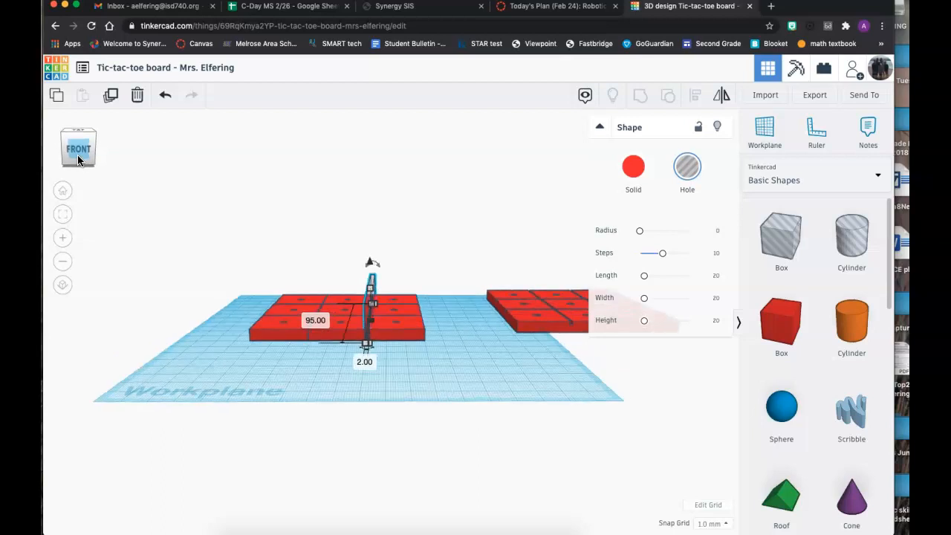
{"action": "mouse_move", "coordinate": [370, 266]}
{"action": "left_mouse_down"}
{"action": "mouse_move", "coordinate": [370, 247]}
{"action": "mouse_move", "coordinate": [370, 257]}
{"action": "left_mouse_up"}
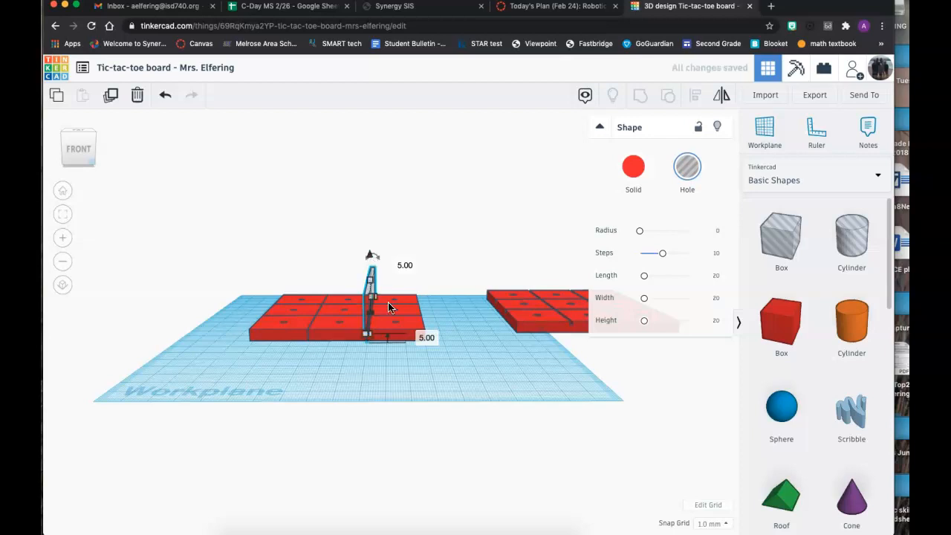
- Duplicate the thin box hole and nudge the copy left onto the seam between the board's left and middle columns
{"action": "left_click", "coordinate": [110, 96]}
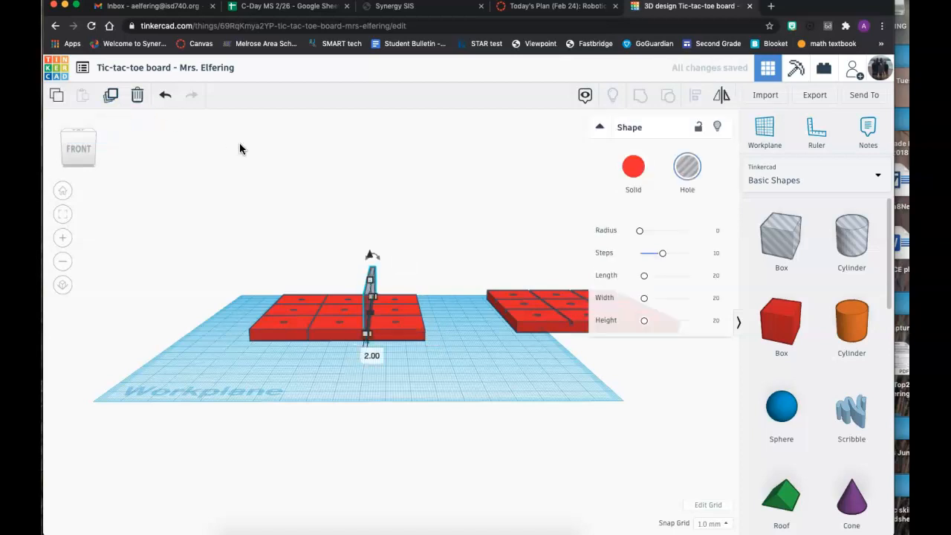
{"action": "key", "text": "Left"}
{"action": "key", "text": "Left"}
{"action": "key", "text": "Left"}
{"action": "key", "text": "Left"}
{"action": "key", "text": "Left"}
{"action": "key", "text": "Left"}
{"action": "key", "text": "Left"}
{"action": "key", "text": "Left"}
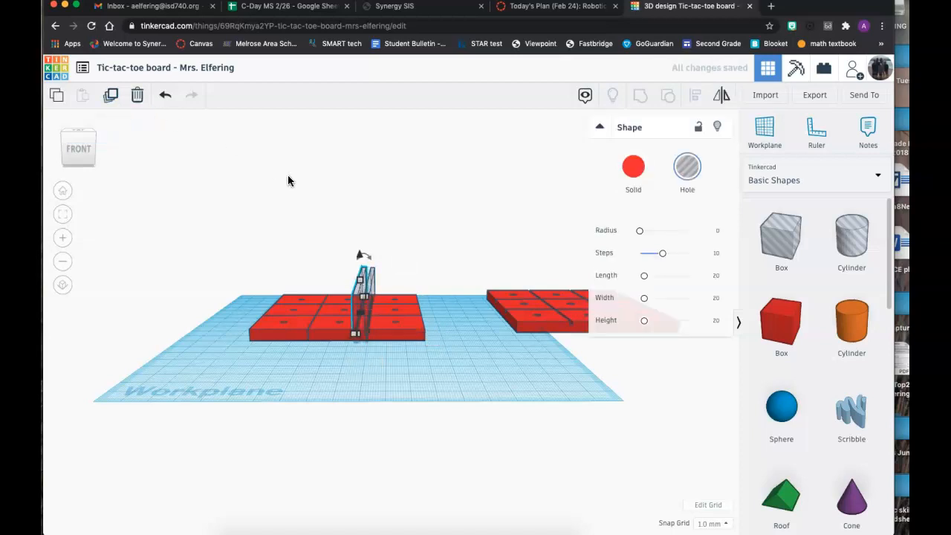
{"action": "key", "text": "Left"}
{"action": "key", "text": "Left"}
{"action": "key", "text": "Left"}
{"action": "key", "text": "Left"}
{"action": "key", "text": "Left"}
{"action": "key", "text": "Left"}
{"action": "key", "text": "Left"}
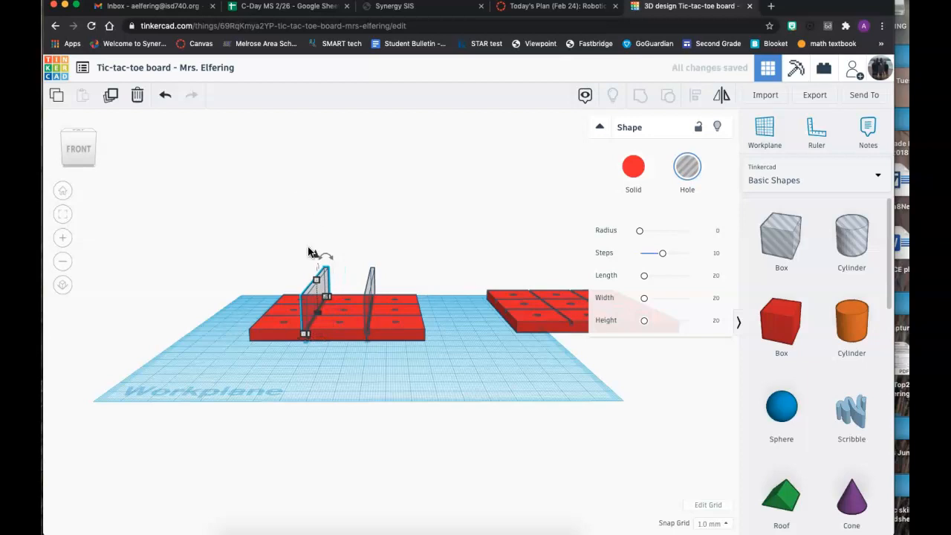
- Duplicate the thin box hole again with the same offset, placing a third one at the board's left edge
{"action": "left_click", "coordinate": [111, 96]}
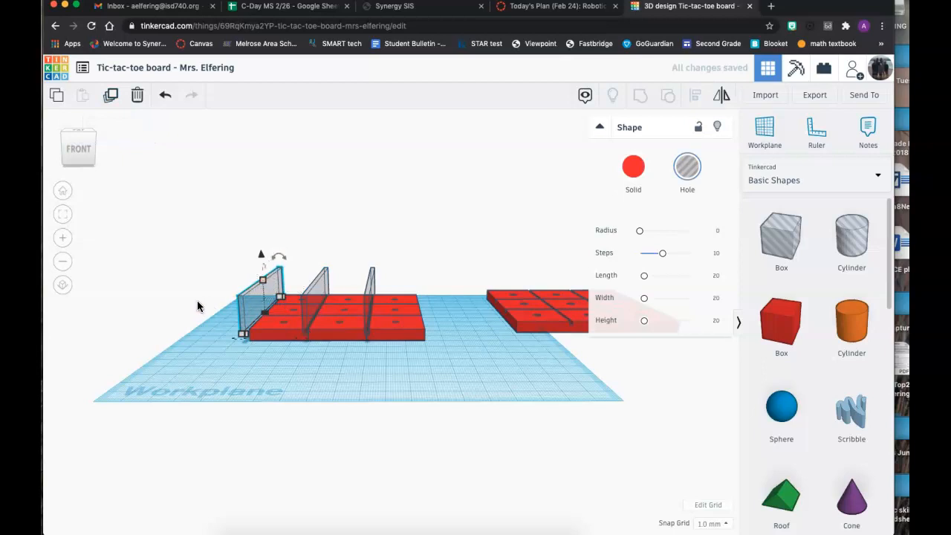
{"action": "left_click", "coordinate": [263, 268]}
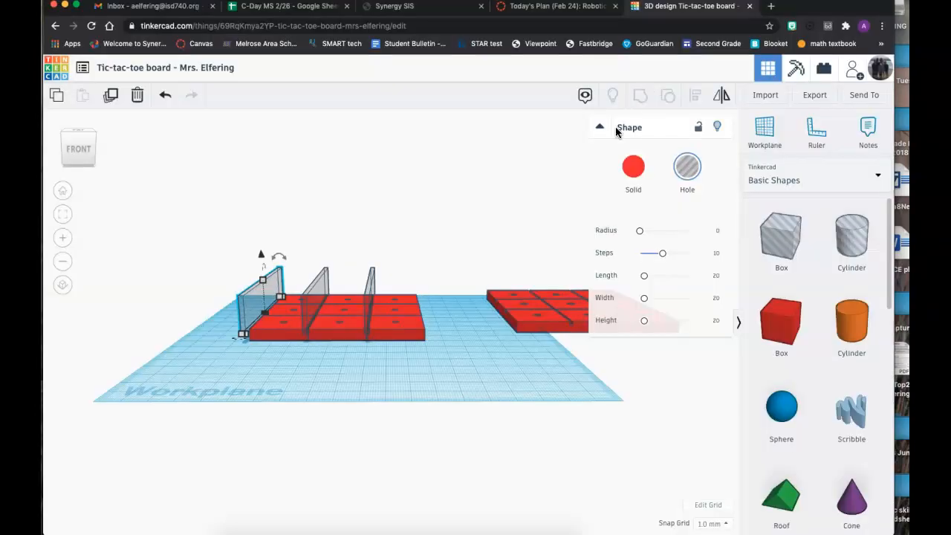
- Try to mirror the third box hole left to right
{"action": "left_click", "coordinate": [723, 97]}
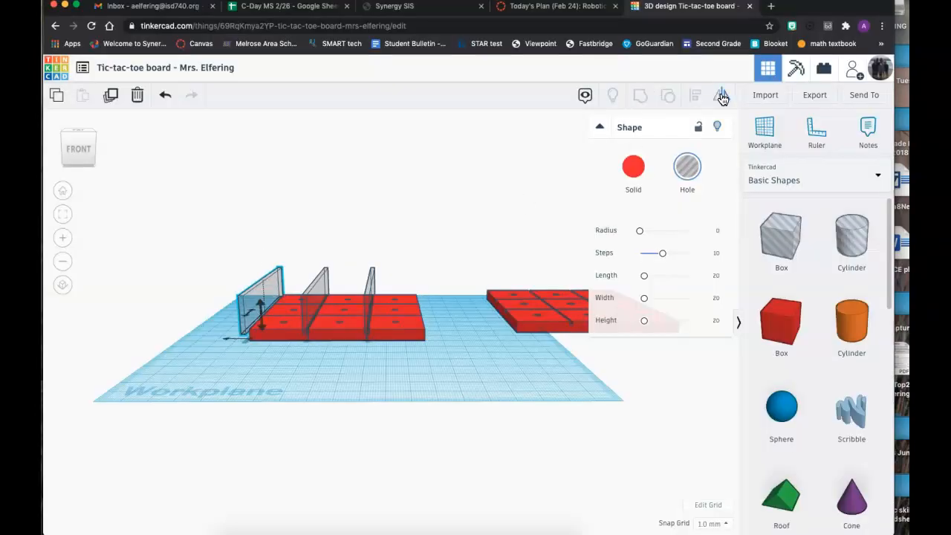
{"action": "left_click", "coordinate": [239, 337]}
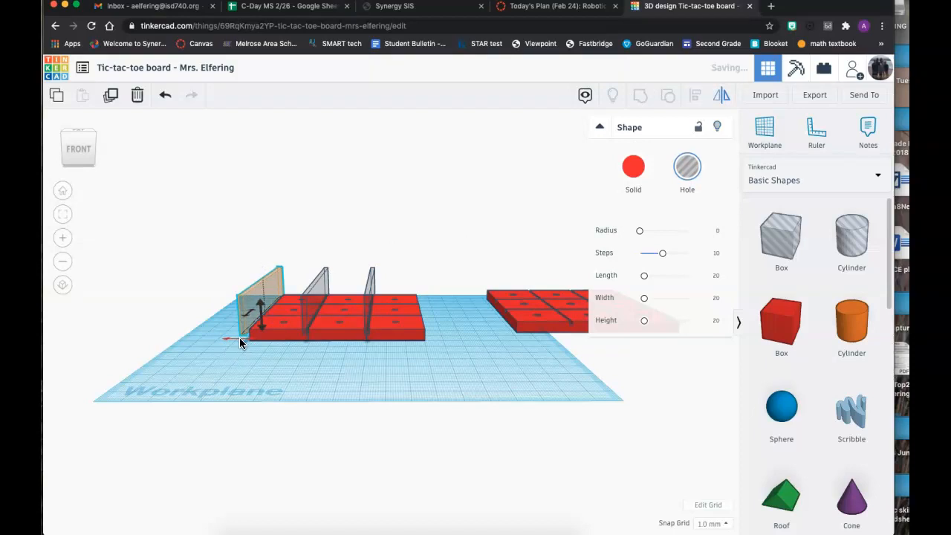
{"action": "left_click", "coordinate": [185, 327]}
- Rotate the third box hole 90° about its vertical axis so that it runs across the board
{"action": "left_click", "coordinate": [264, 288]}
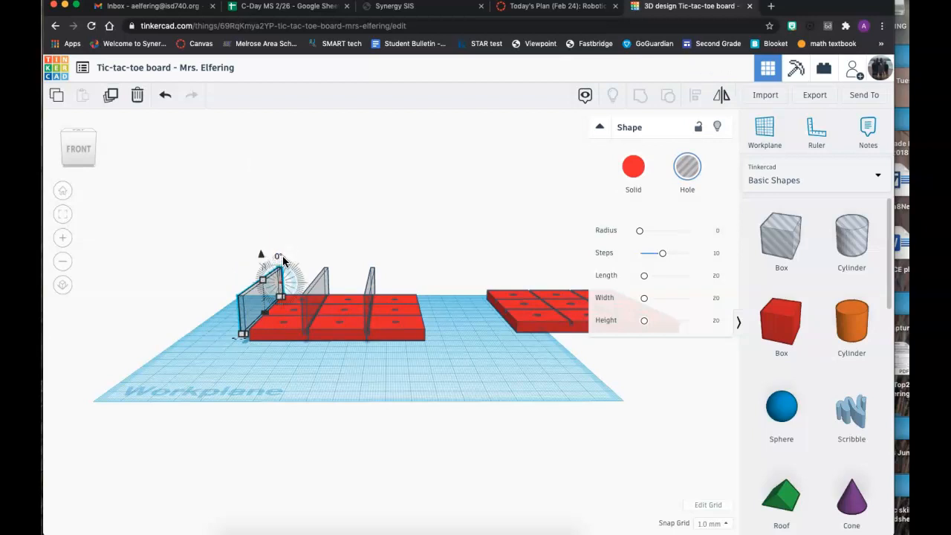
{"action": "left_click_drag", "start_coordinate": [293, 268], "coordinate": [261, 263]}
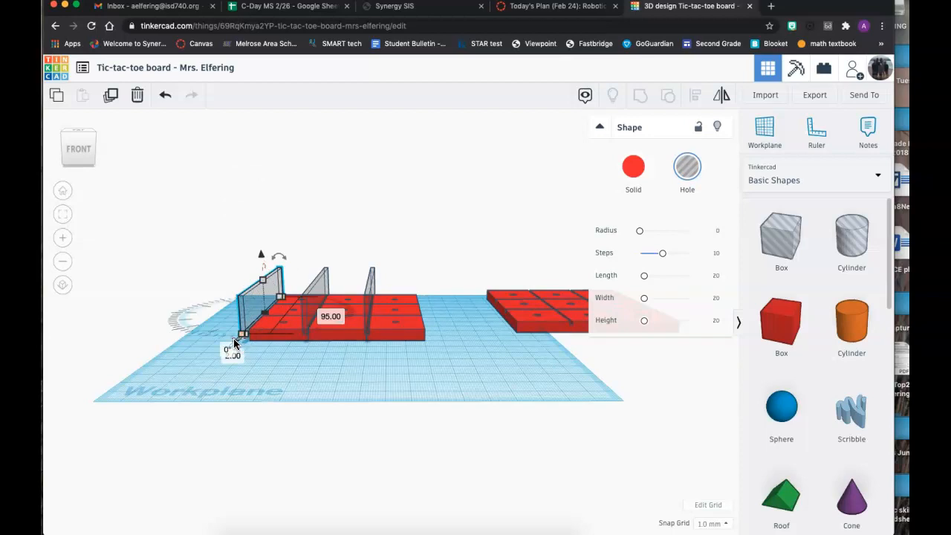
{"action": "left_click_drag", "start_coordinate": [231, 339], "coordinate": [212, 311]}
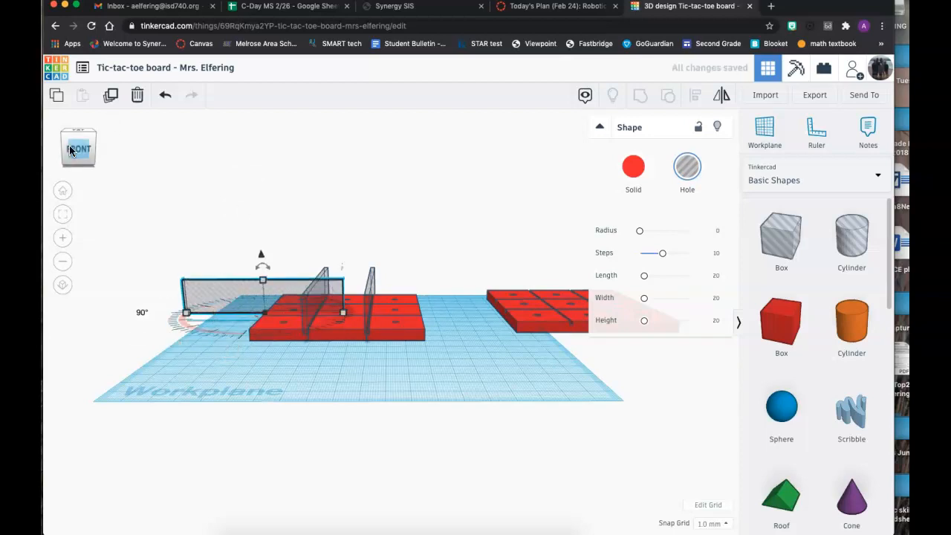
- Move the rotated box hole back onto the seam between the board's back and middle rows
{"action": "left_click_drag", "start_coordinate": [69, 150], "coordinate": [69, 159]}
{"action": "key", "text": "Up"}
{"action": "key", "text": "Up"}
{"action": "key", "text": "Up"}
{"action": "key", "text": "Up"}
{"action": "key", "text": "Up"}
{"action": "key", "text": "Up"}
{"action": "key", "text": "Up"}
{"action": "key", "text": "Up"}
{"action": "key", "text": "Up"}
{"action": "key", "text": "Up"}
{"action": "key", "text": "Up"}
{"action": "key", "text": "Up"}
{"action": "key", "text": "Up"}
{"action": "key", "text": "Up"}
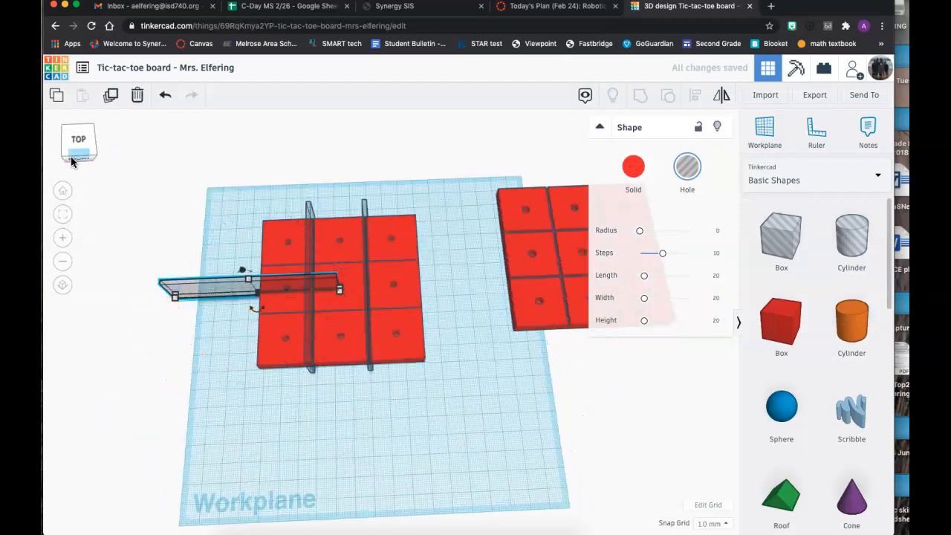
{"action": "key", "text": "Up"}
{"action": "key", "text": "Up"}
{"action": "key", "text": "Up"}
{"action": "key", "text": "Up"}
{"action": "key", "text": "Up"}
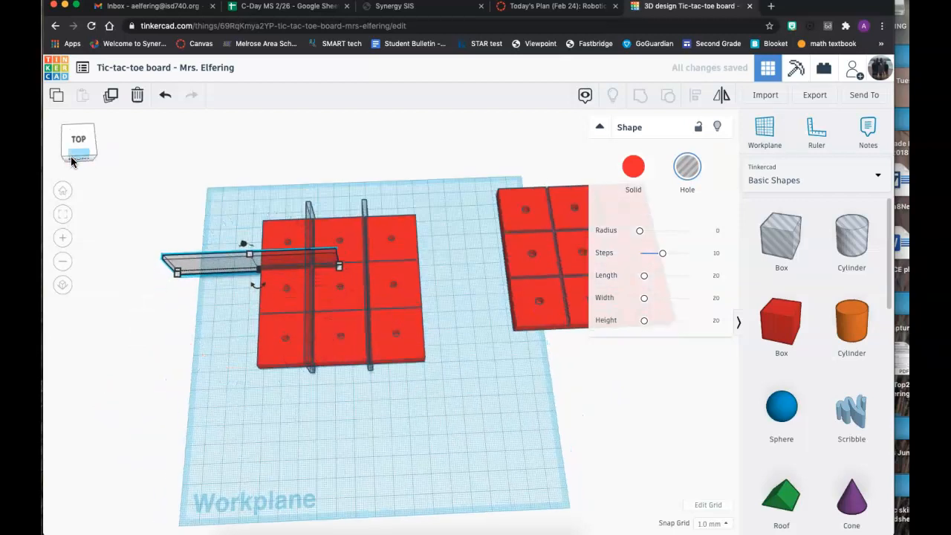
- Shift the rotated box hole right until it spans the full width of the board
{"action": "key", "text": "Right"}
{"action": "key", "text": "Right"}
{"action": "key", "text": "Right"}
{"action": "key", "text": "Right"}
{"action": "key", "text": "Right"}
{"action": "key", "text": "Right"}
{"action": "key", "text": "Right"}
{"action": "key", "text": "Right"}
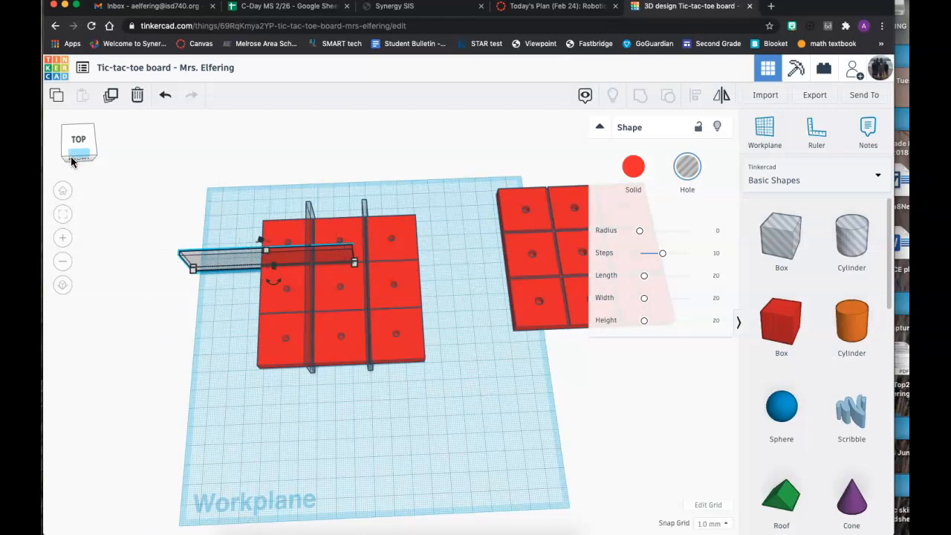
{"action": "key", "text": "Right"}
{"action": "key", "text": "Right"}
{"action": "key", "text": "Right"}
{"action": "key", "text": "Right"}
{"action": "key", "text": "Right"}
{"action": "key", "text": "Right"}
{"action": "key", "text": "Right"}
{"action": "key", "text": "Right"}
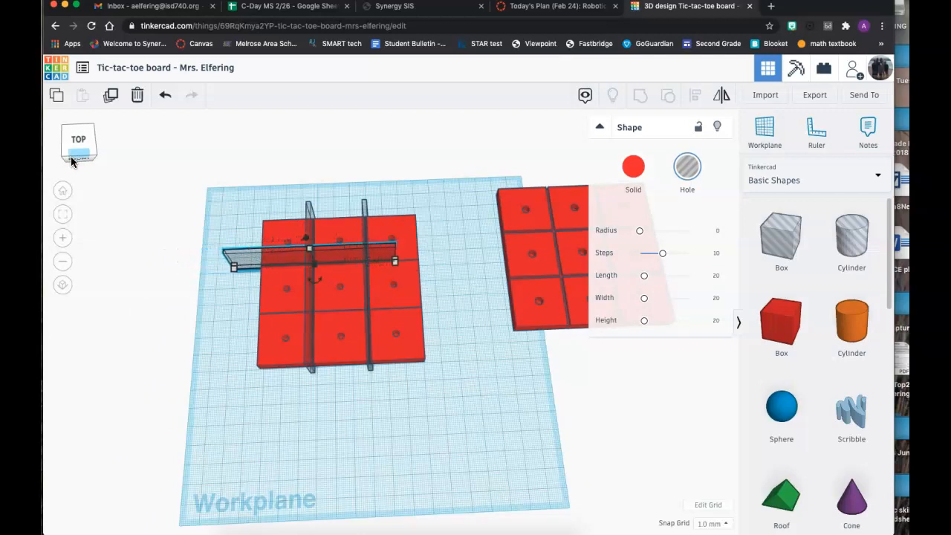
{"action": "key", "text": "Right"}
{"action": "key", "text": "Right"}
{"action": "key", "text": "Right"}
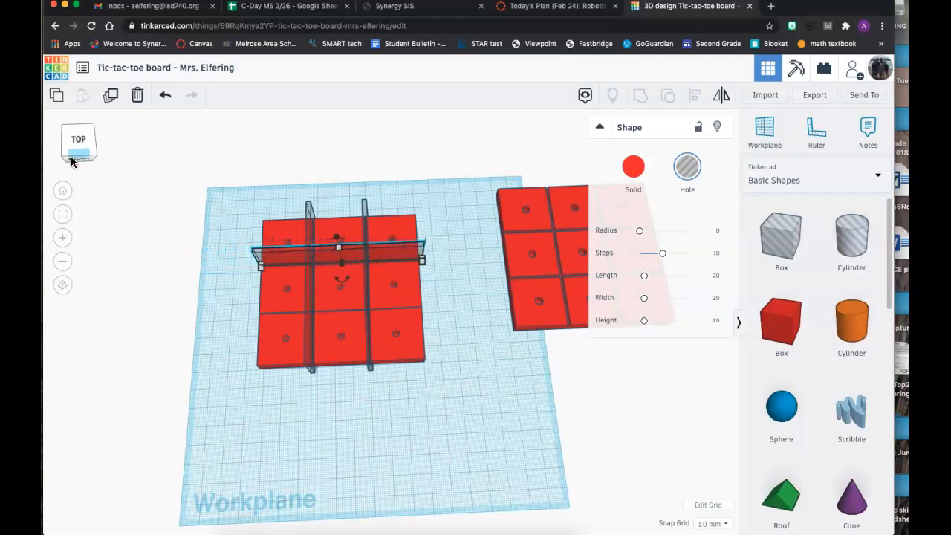
- Duplicate the crosswise box hole and move the copy forward onto the seam between the middle and front rows
{"action": "left_click", "coordinate": [112, 95]}
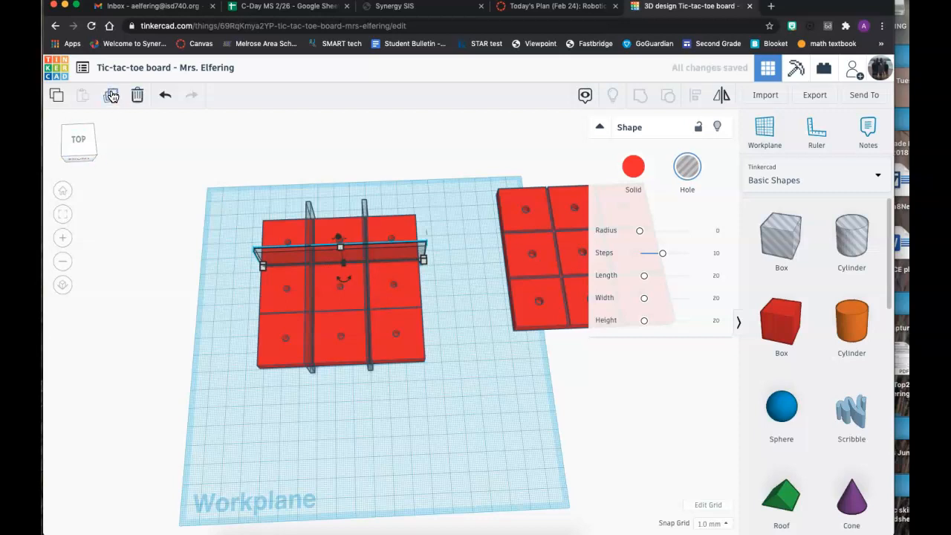
{"action": "key", "text": "Down"}
{"action": "key", "text": "Down"}
{"action": "key", "text": "Down"}
{"action": "key", "text": "Down"}
{"action": "key", "text": "Down"}
{"action": "key", "text": "Down"}
{"action": "key", "text": "Down"}
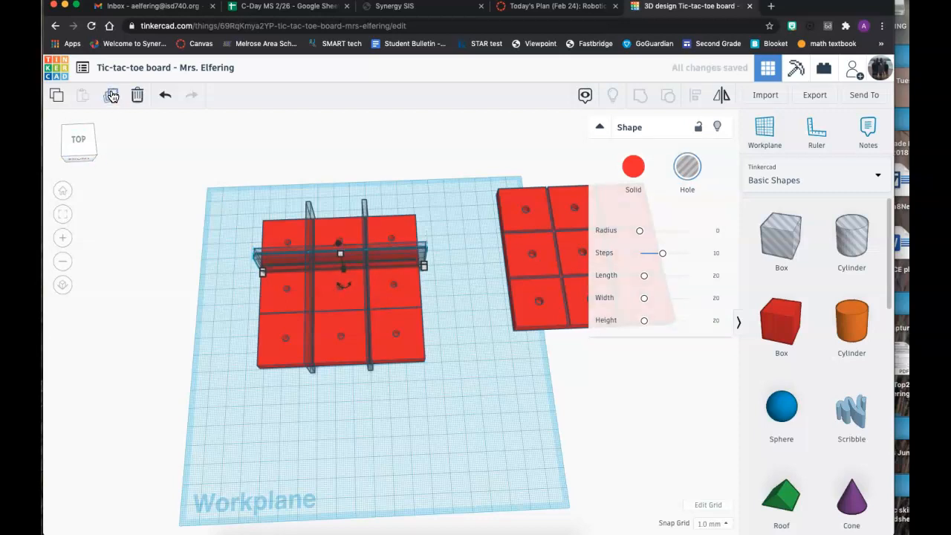
{"action": "key", "text": "Down"}
{"action": "key", "text": "Down"}
{"action": "key", "text": "Down"}
{"action": "key", "text": "Down"}
{"action": "key", "text": "Down"}
{"action": "key", "text": "Down"}
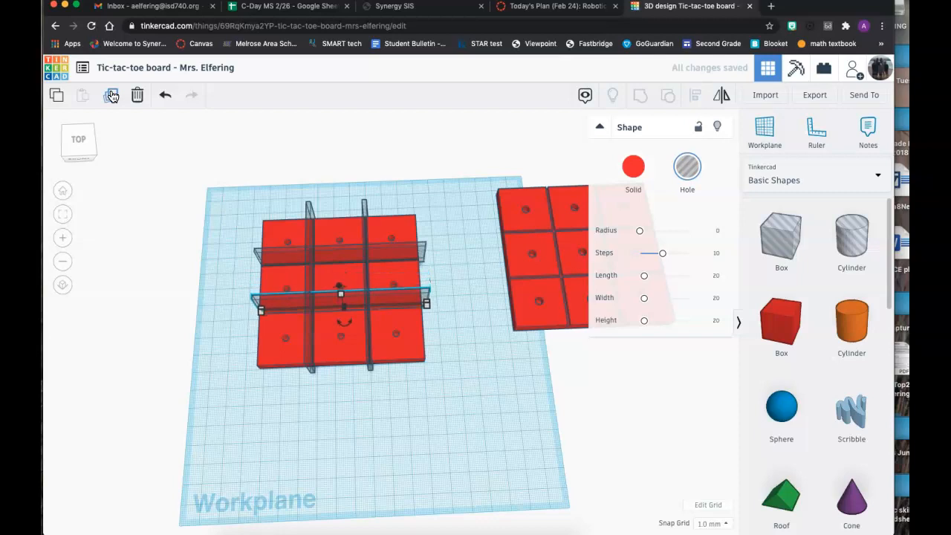
{"action": "key", "text": "Up"}
{"action": "key", "text": "Up"}
{"action": "key", "text": "Up"}
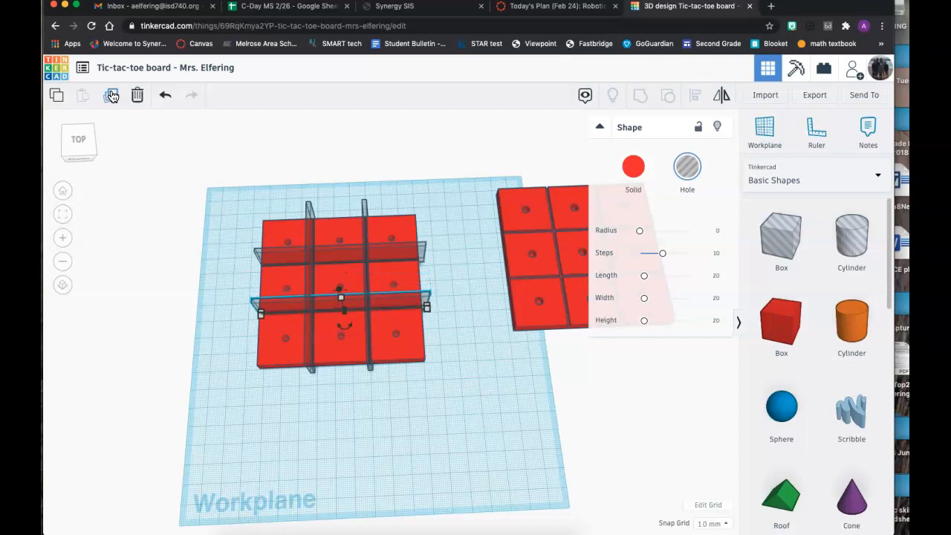
- Group the board with its four thin box holes to cut the tic-tac-toe grooves, and check the result from above
{"action": "left_click_drag", "start_coordinate": [235, 191], "coordinate": [449, 421]}
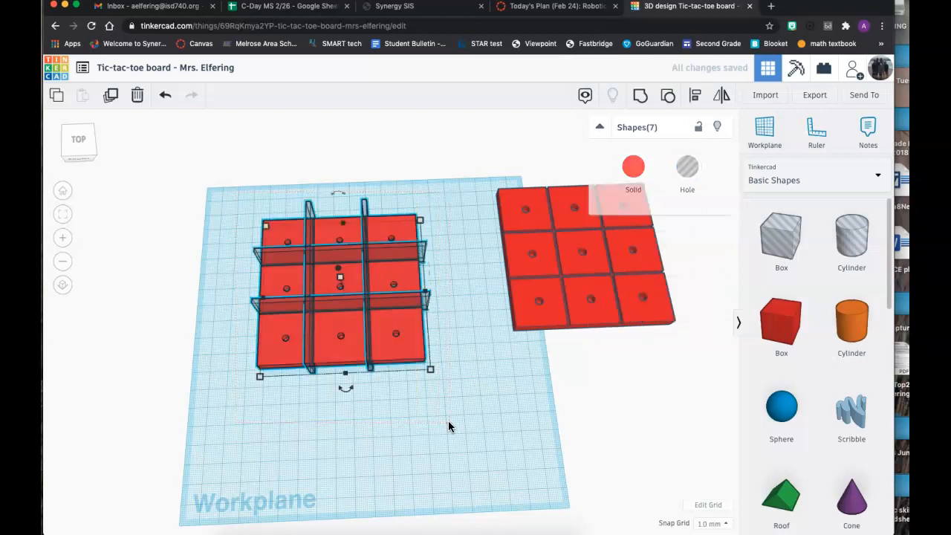
{"action": "left_click", "coordinate": [644, 99]}
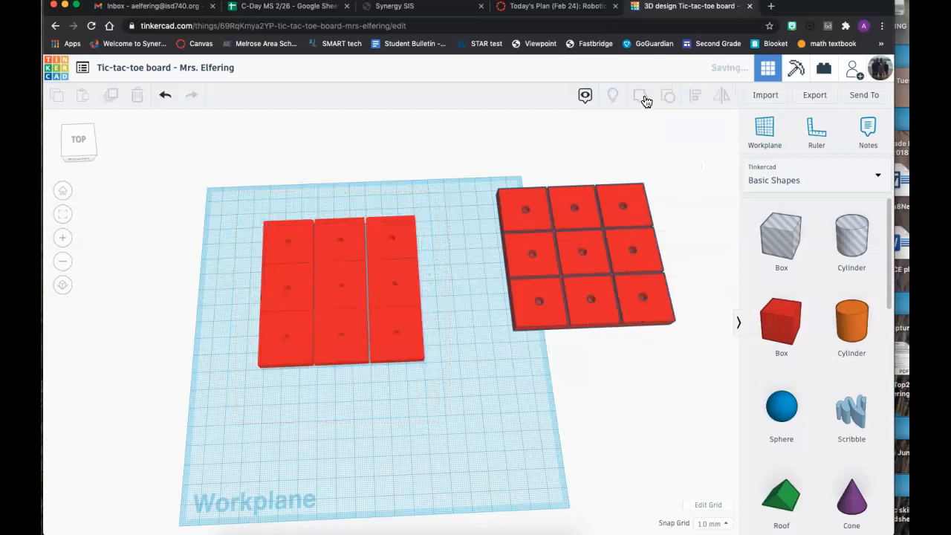
{"action": "left_click_drag", "start_coordinate": [322, 278], "coordinate": [323, 278]}
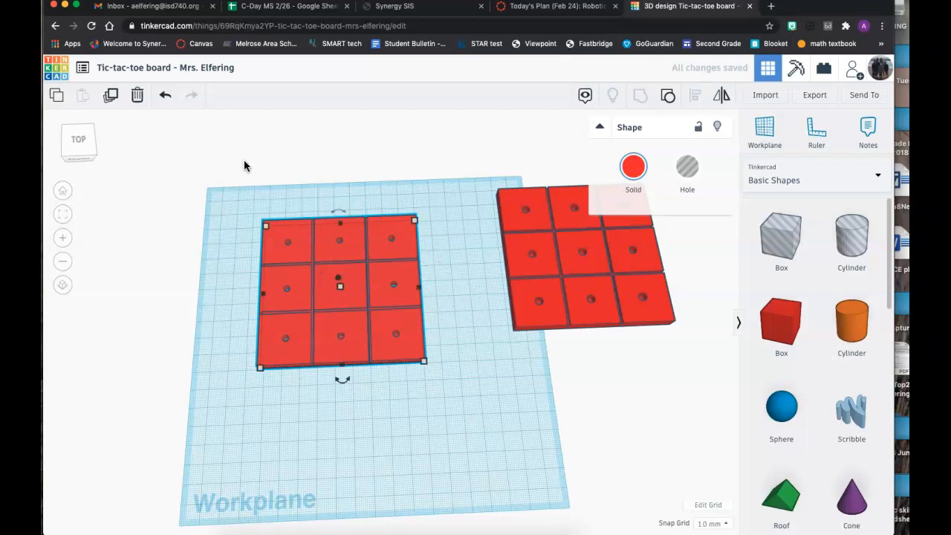
{"action": "left_click", "coordinate": [85, 147]}
{"action": "mouse_move", "coordinate": [86, 150]}
{"action": "left_mouse_down"}
{"action": "mouse_move", "coordinate": [91, 119]}
{"action": "mouse_move", "coordinate": [84, 156]}
{"action": "left_mouse_up"}
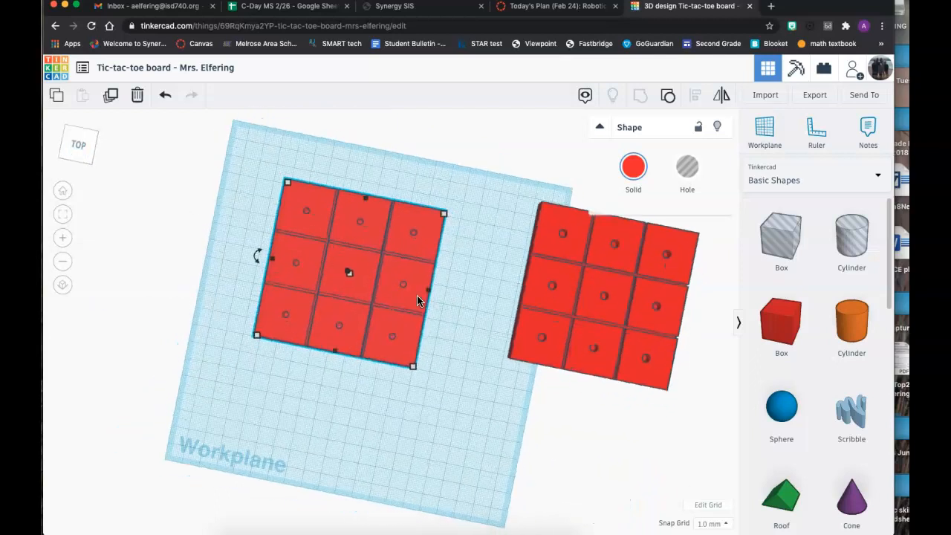
{"action": "left_click", "coordinate": [457, 299]}
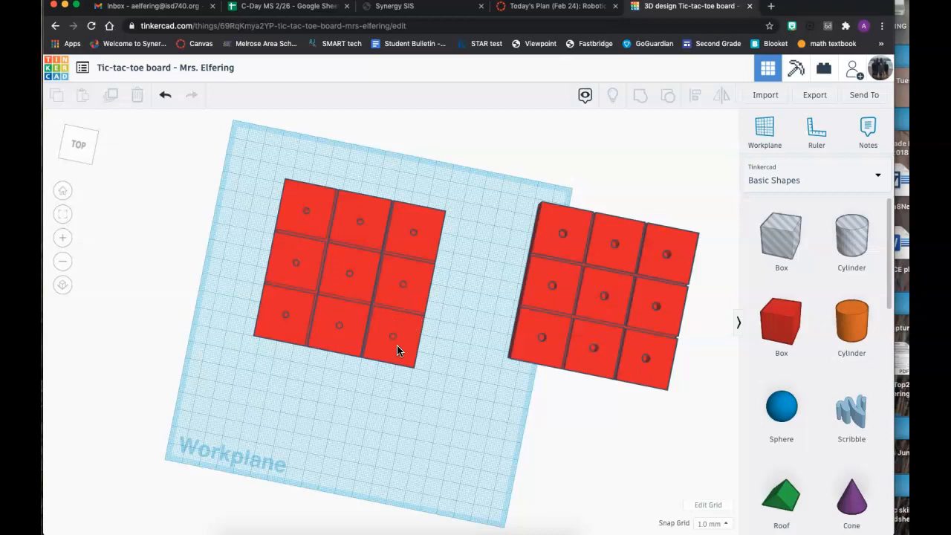
- Shift the grooved board slightly toward the back of the workplane and deselect it
{"action": "left_click", "coordinate": [411, 230]}
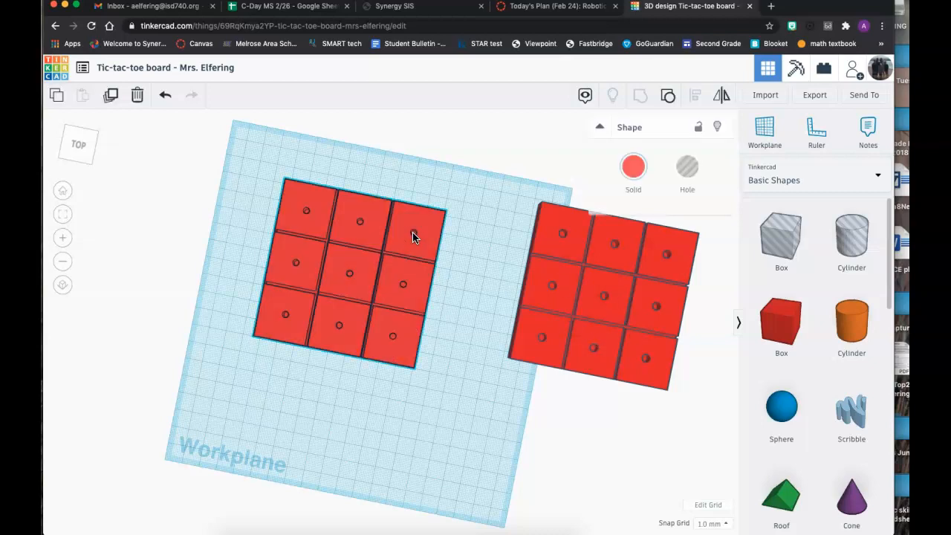
{"action": "left_click_drag", "start_coordinate": [413, 232], "coordinate": [405, 263]}
{"action": "left_click", "coordinate": [479, 280]}
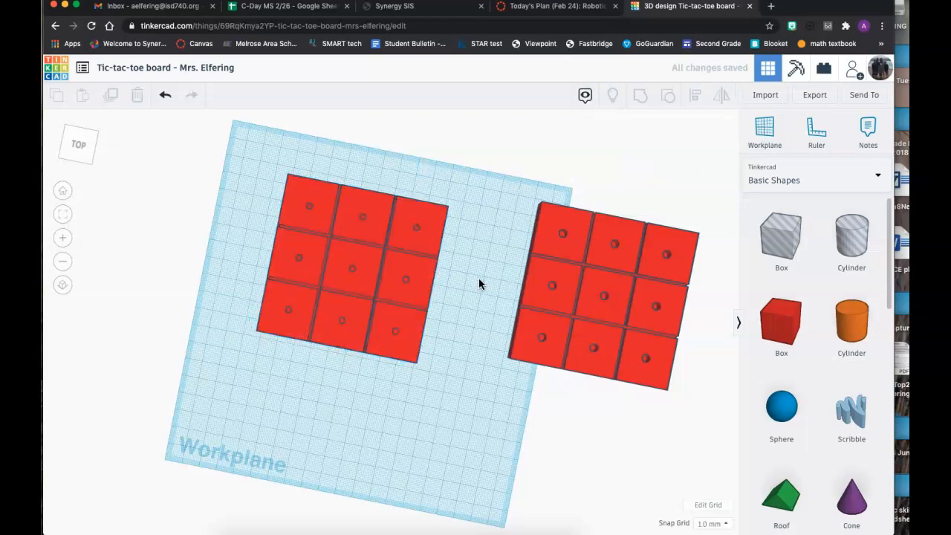